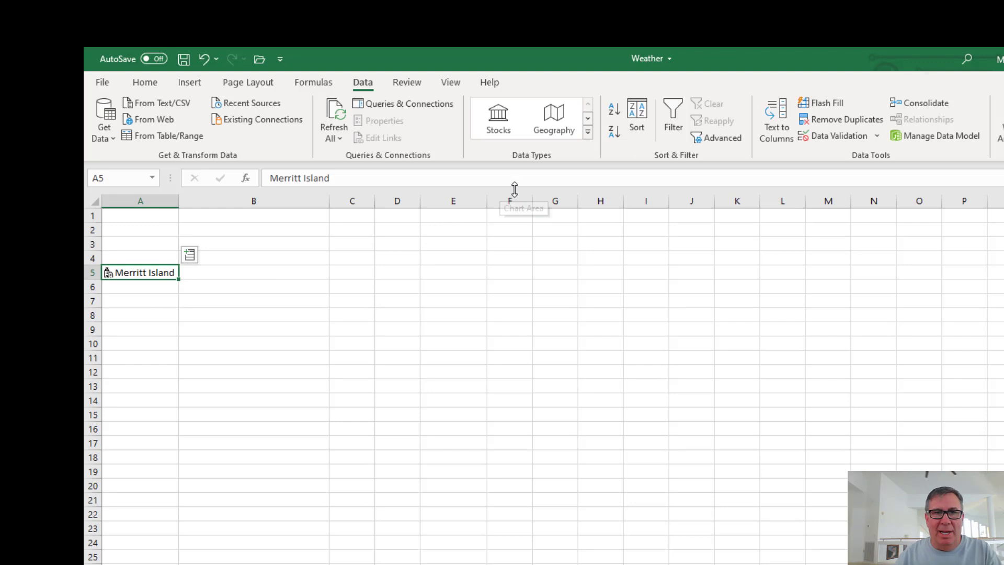
Try a weather field formula in B5 referencing Merritt Island, then delete it again
click(588, 132)
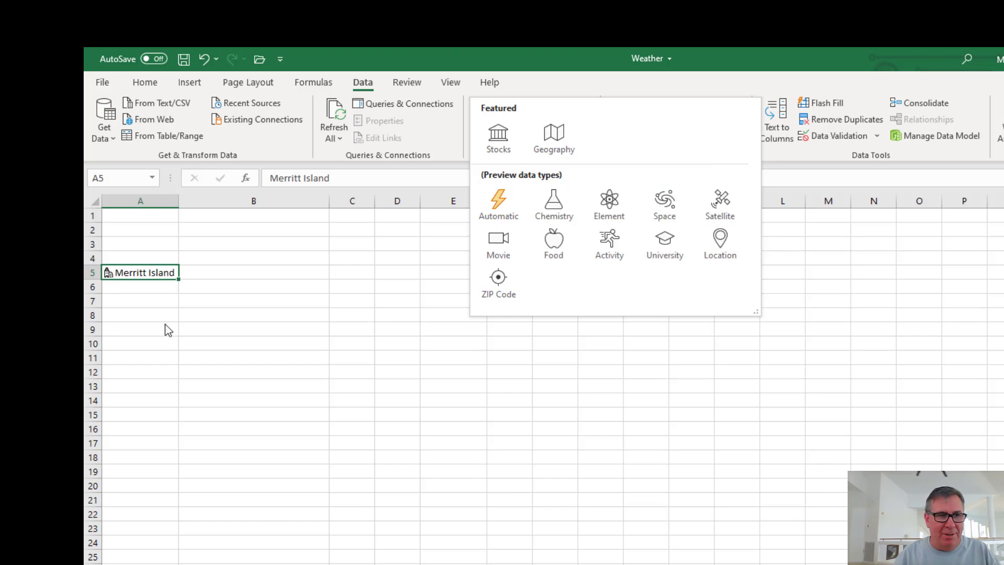
click(210, 275)
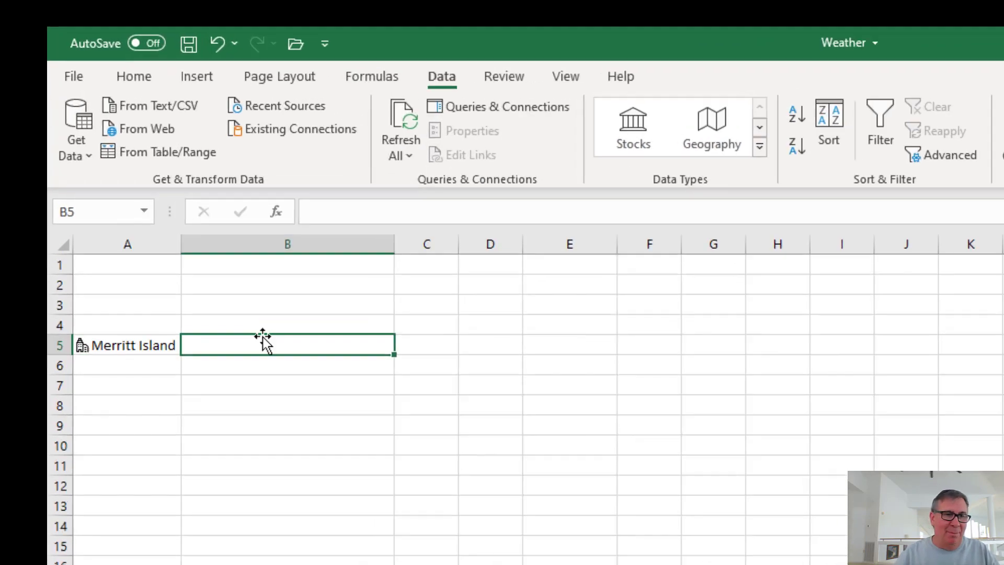
text(=)
key(Left)
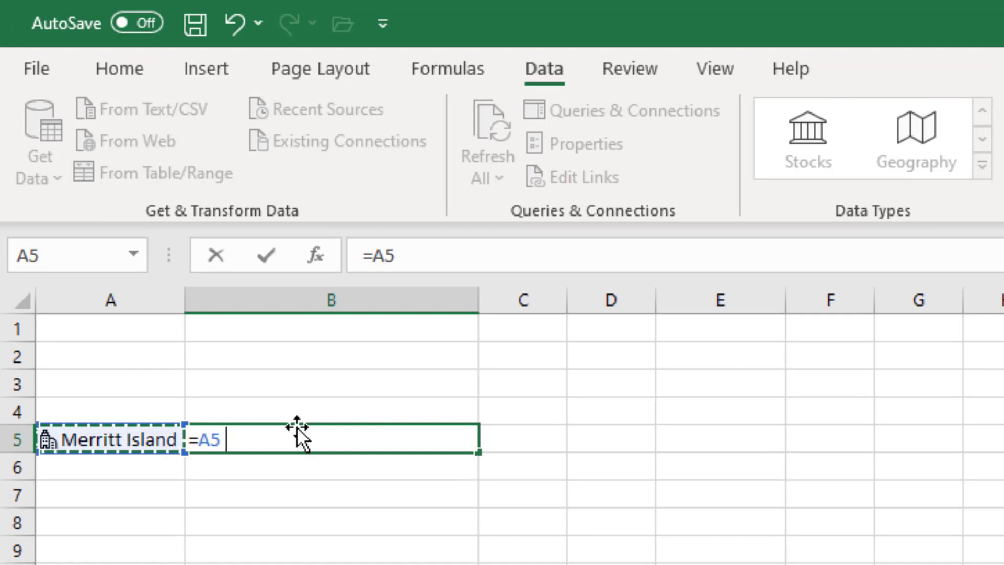
text(.we)
key(Tab)
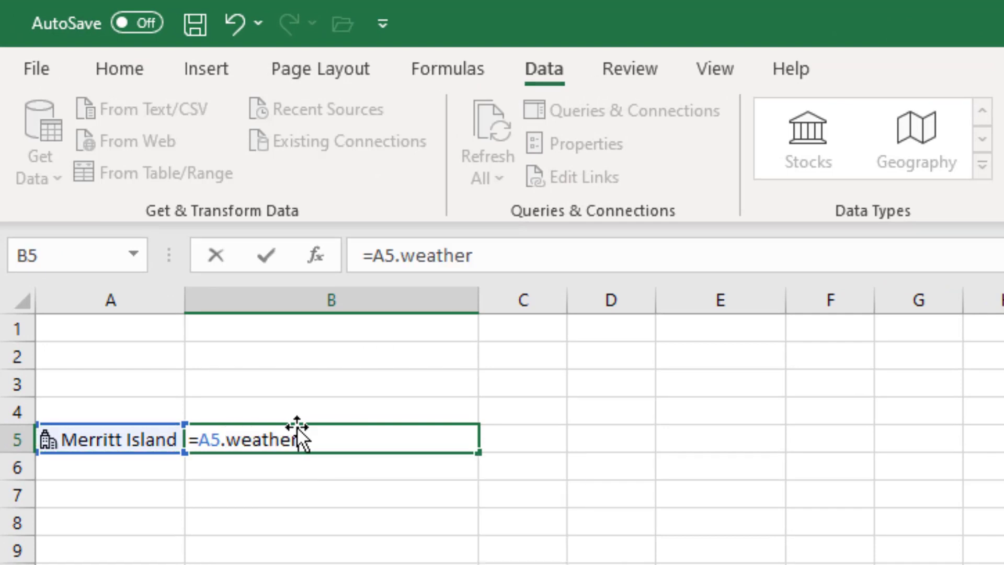
key(Return)
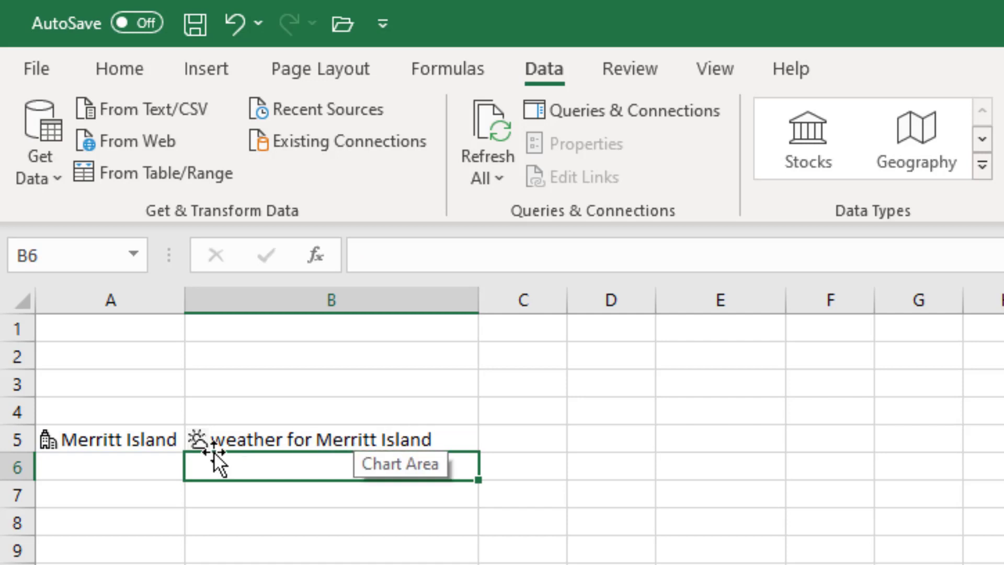
key(Up)
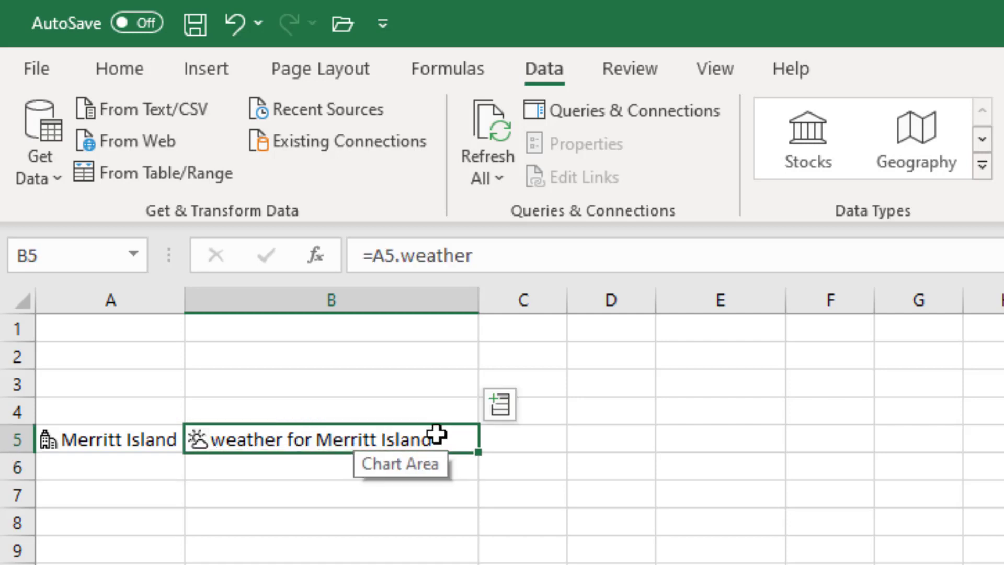
key(Delete)
key(Left)
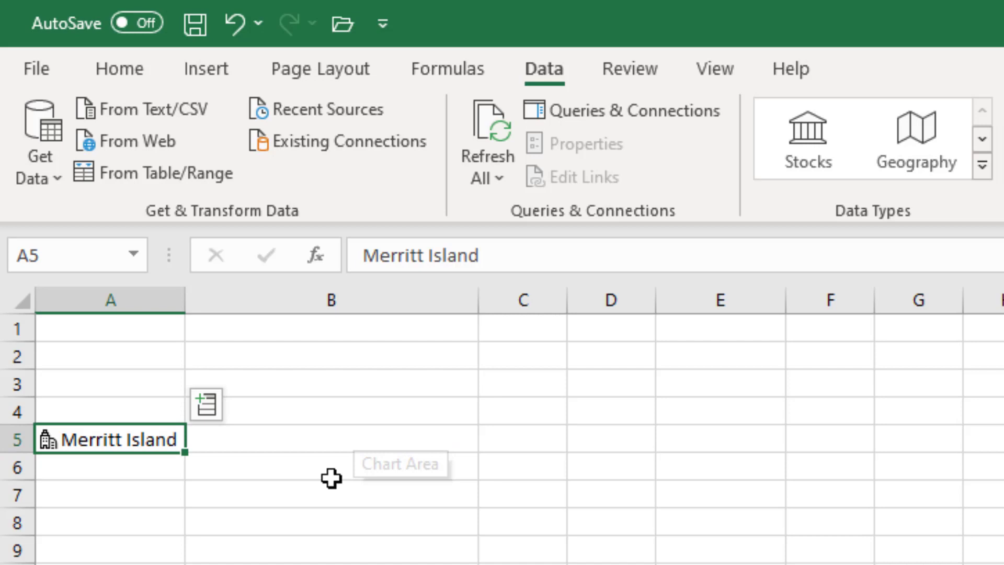
From the Merritt Island data card, extract the daily weather history to the grid from B5
click(46, 441)
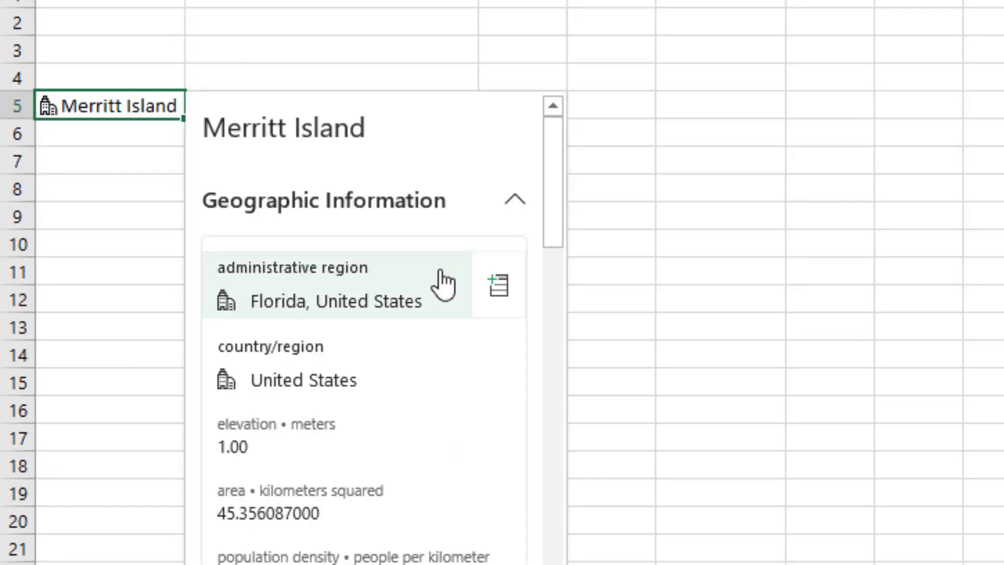
scroll(443, 283, down, 5)
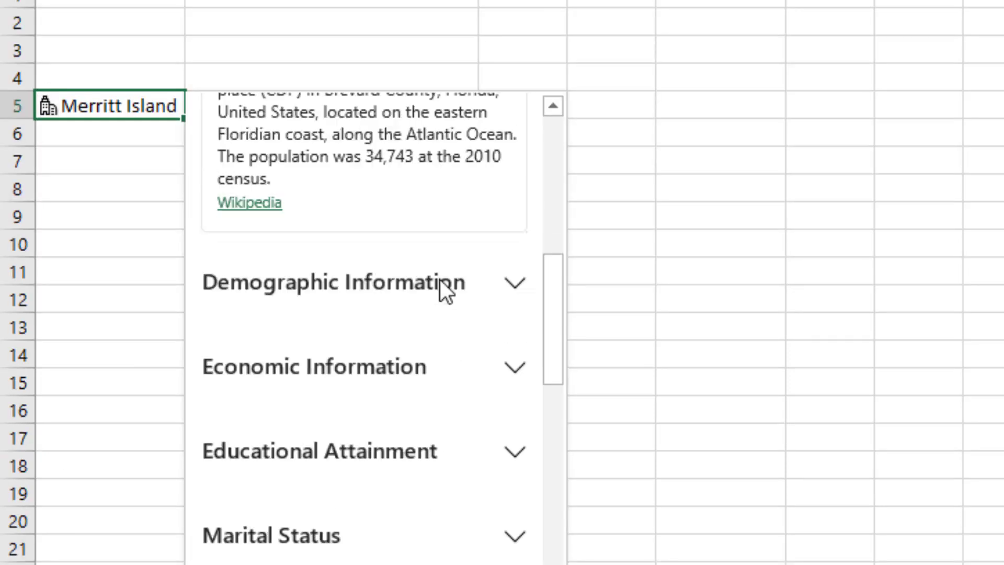
scroll(441, 282, down, 5)
click(515, 192)
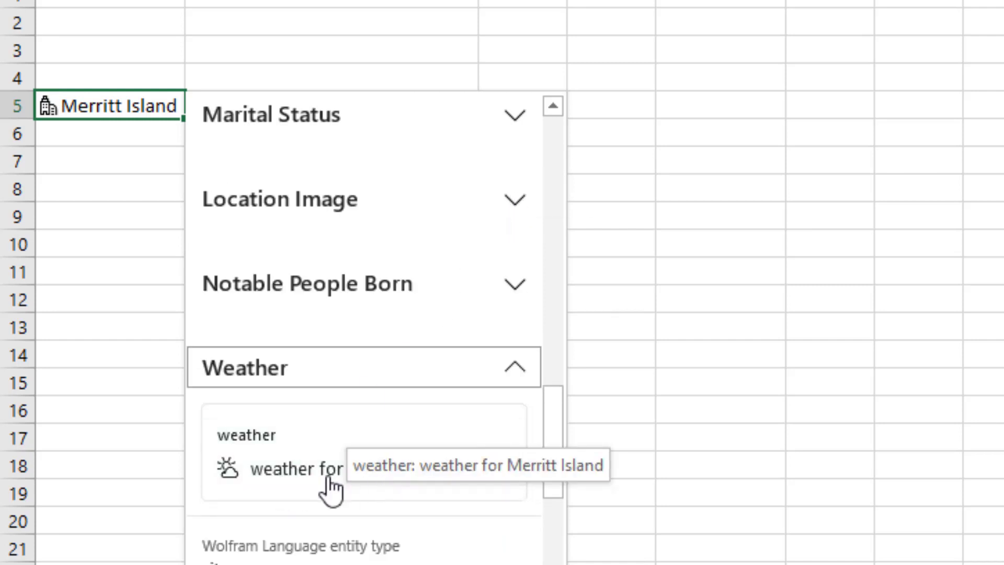
click(224, 476)
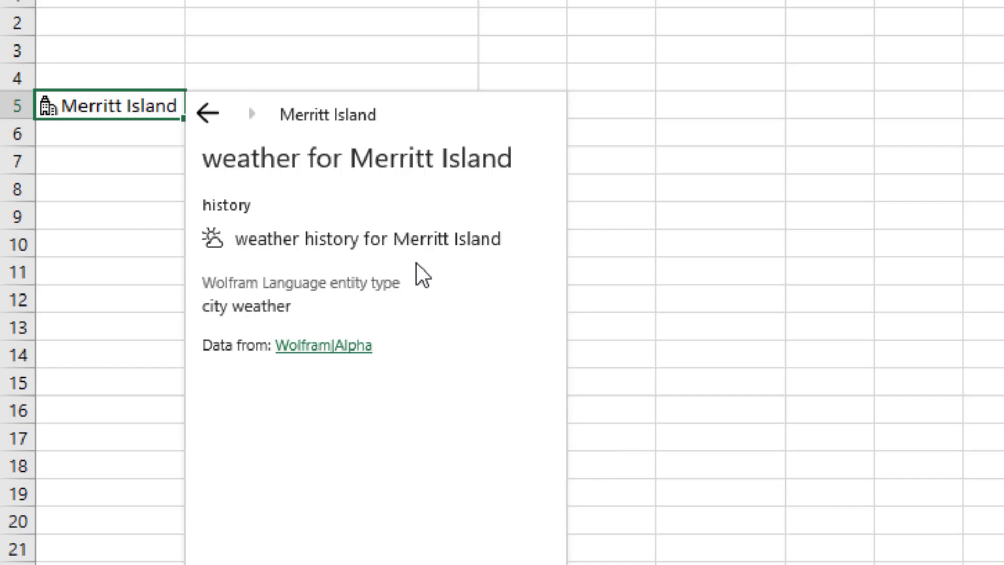
click(218, 250)
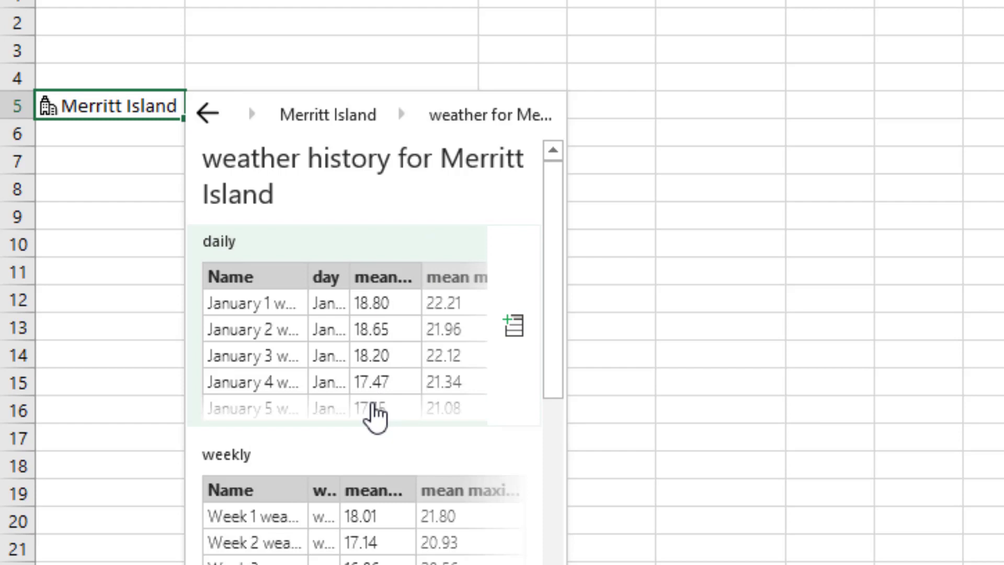
scroll(366, 423, down, 2)
scroll(366, 437, down, 3)
scroll(366, 438, up, 1)
scroll(355, 428, up, 3)
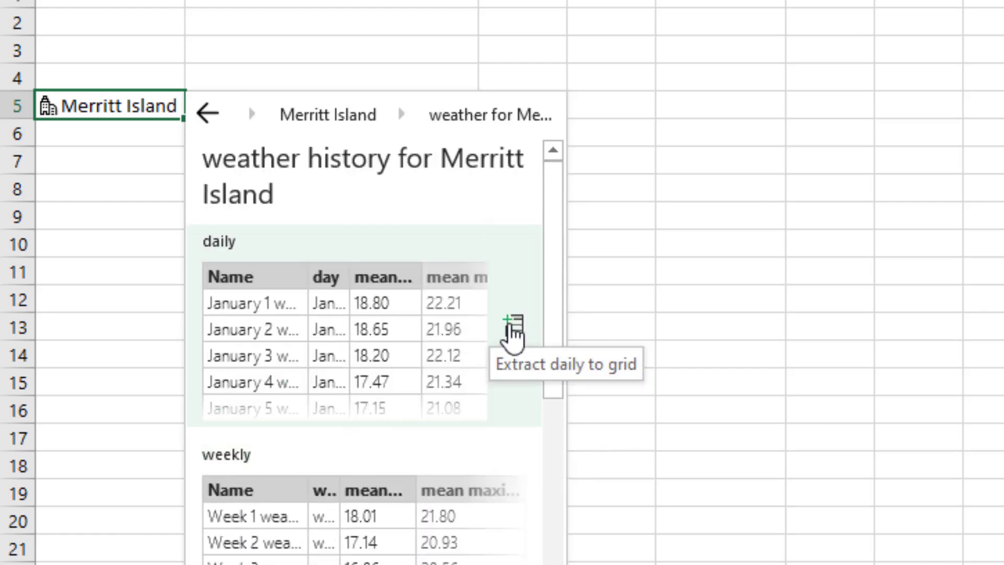
click(517, 331)
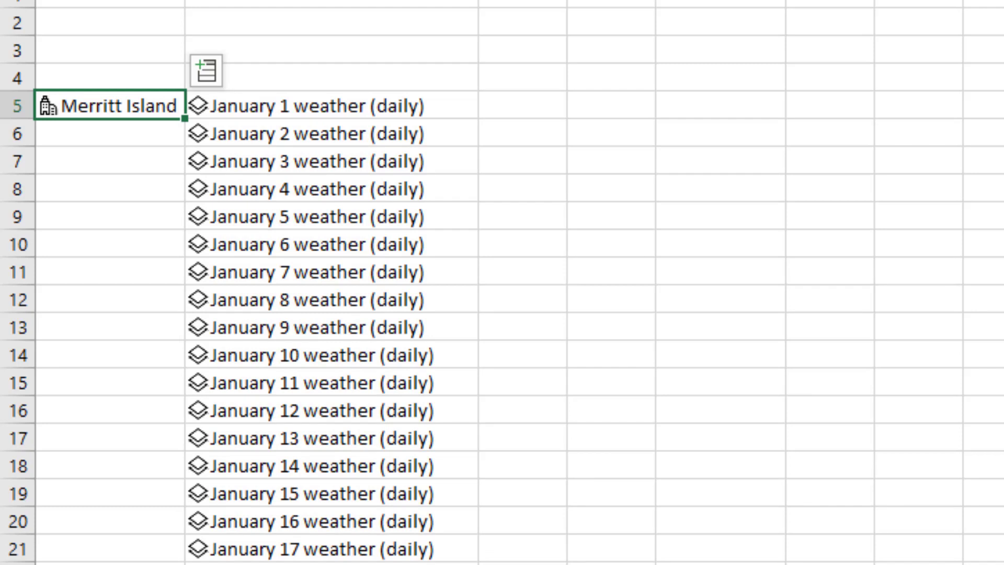
Enter =B5.[mean minimum temperature] in C5, giving 15.55 for January 1
key(Right)
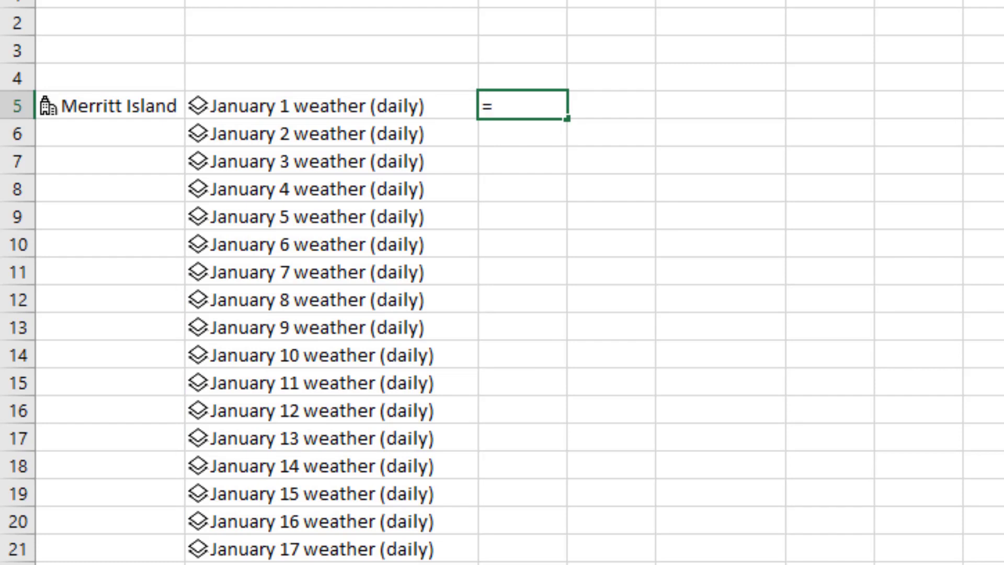
key(Page_Down)
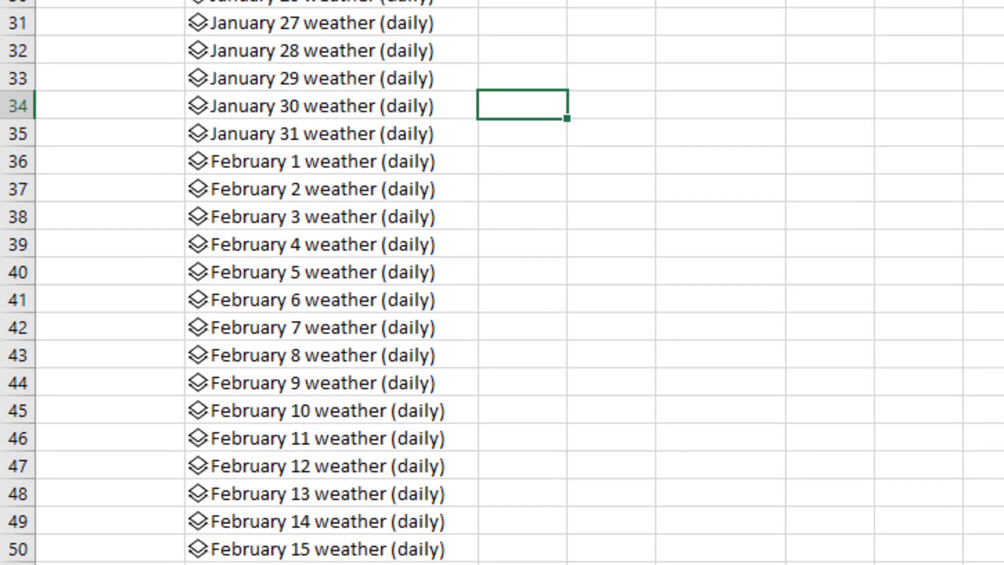
key(Page_Down)
key(Page_Up)
key(Page_Up)
text(=)
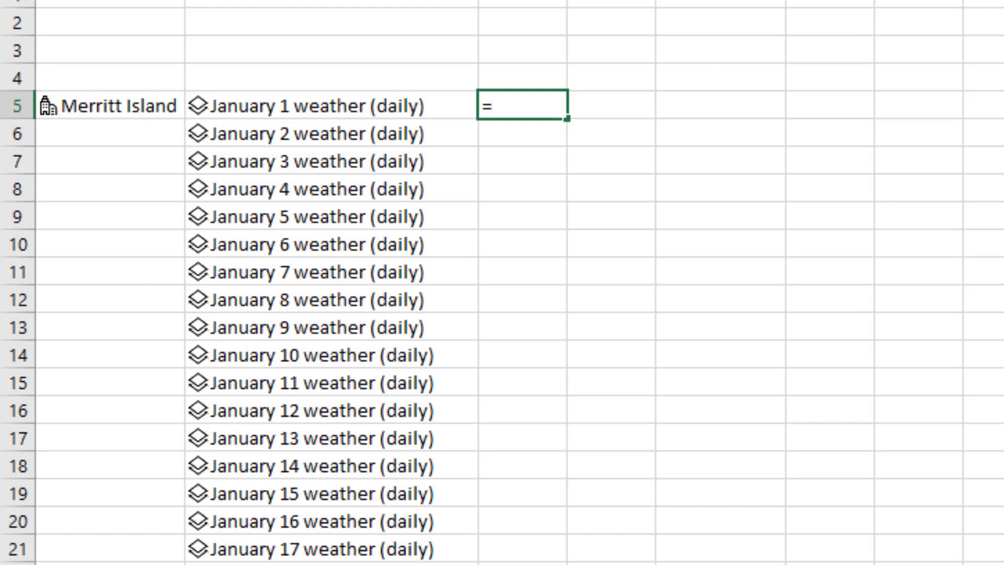
key(Left)
text(.)
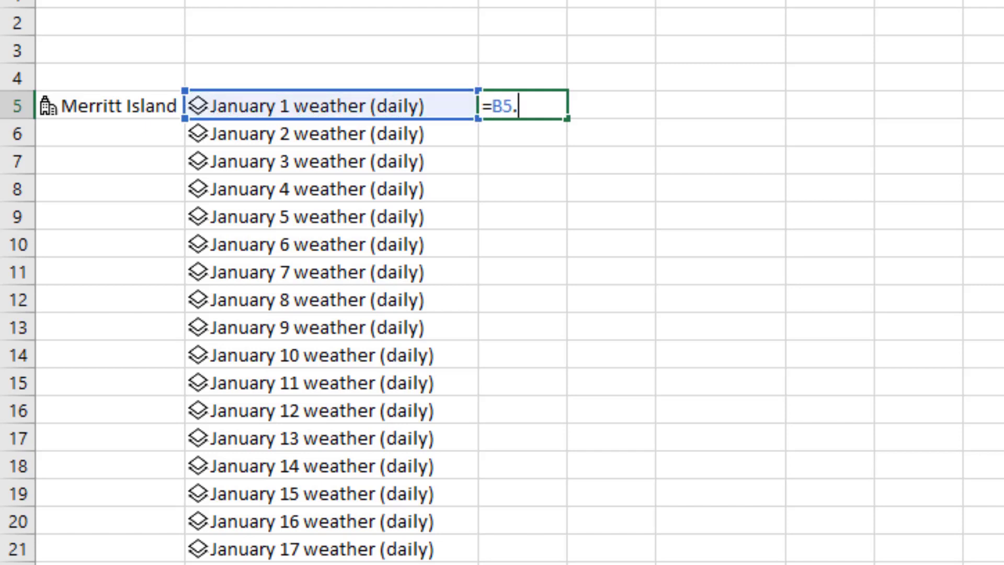
key(Down)
key(Down)
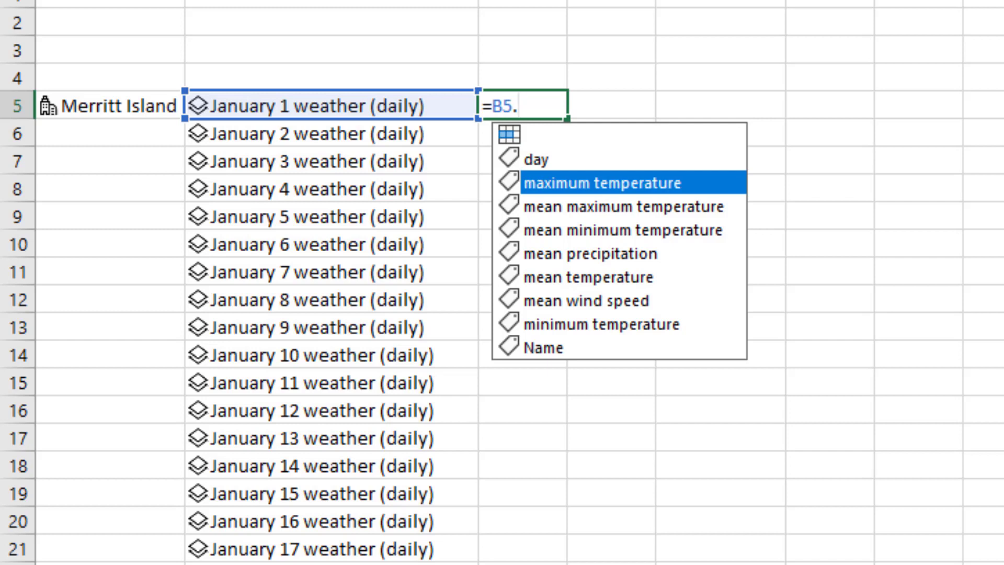
key(Down)
key(Down)
key(Down)
key(Down)
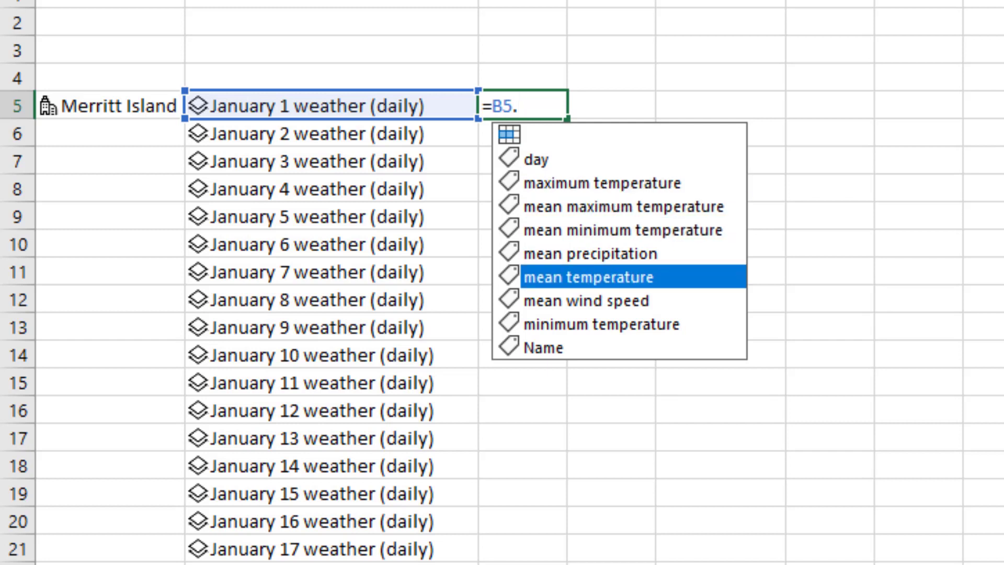
key(Down)
key(Down)
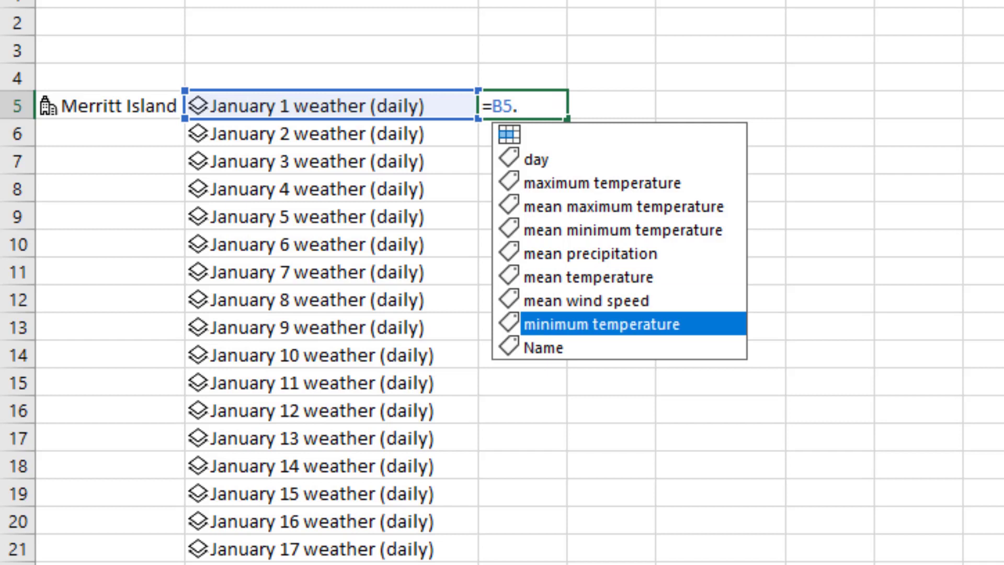
key(Up)
key(Up)
key(Up)
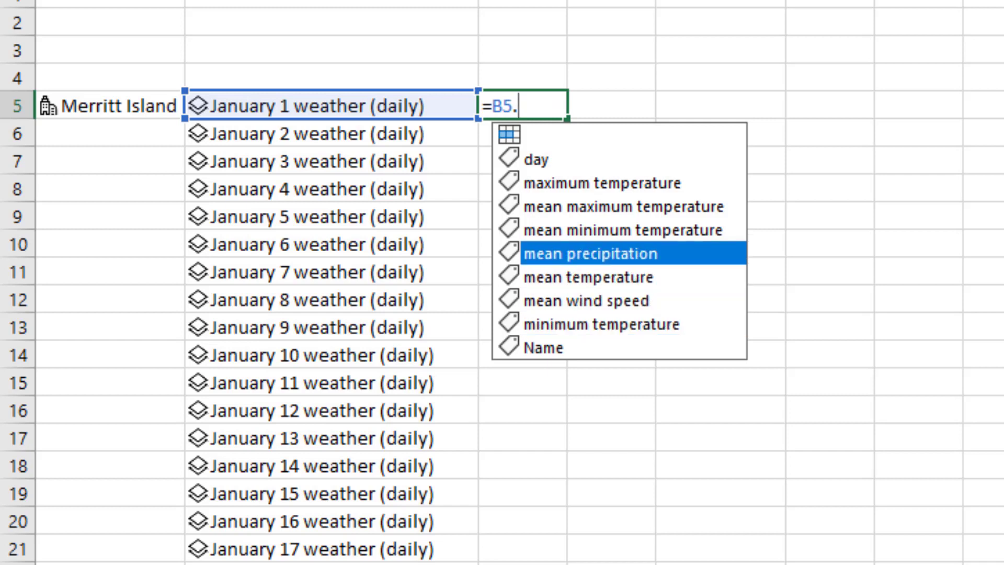
key(Up)
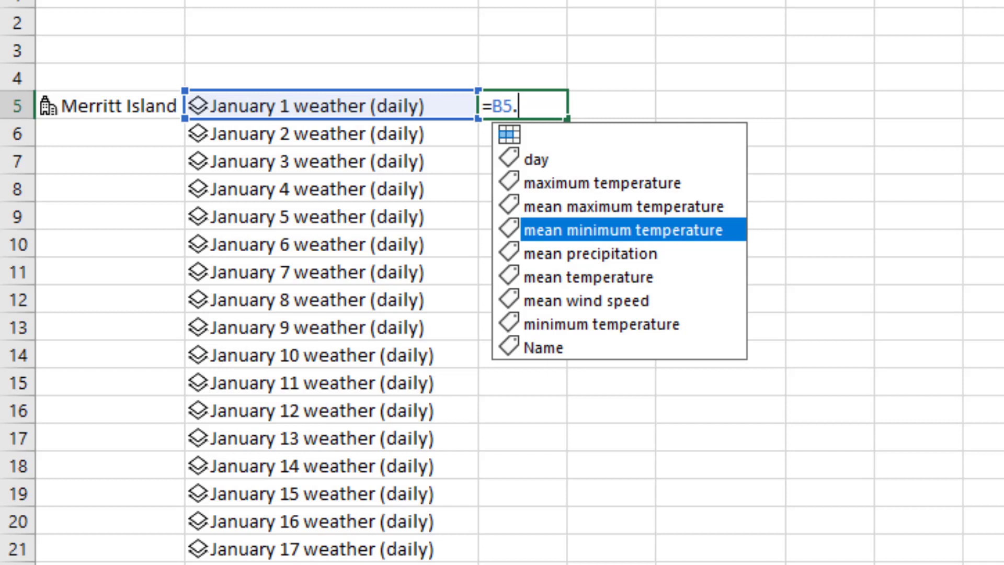
key(Tab)
key(Return)
key(Up)
key(Up)
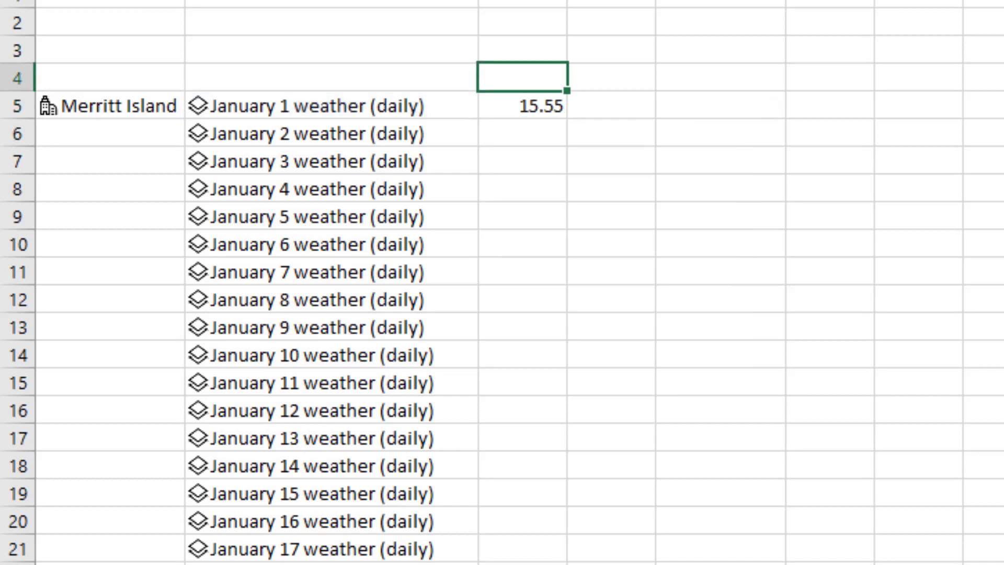
text(Low)
Add Low and High headings and January 1's mean maximum temperature in D5
key(Tab)
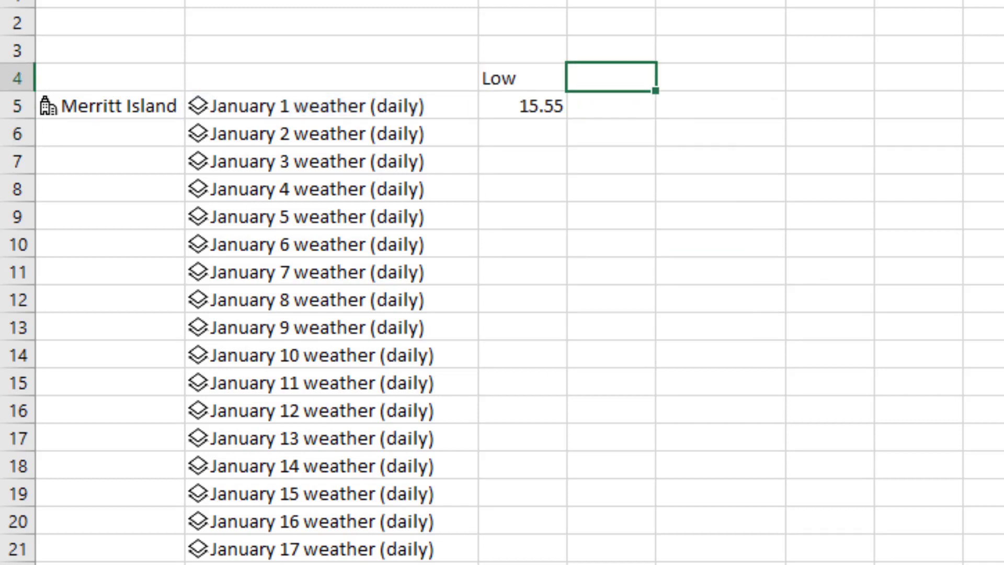
key(Down)
key(Left)
key(Left)
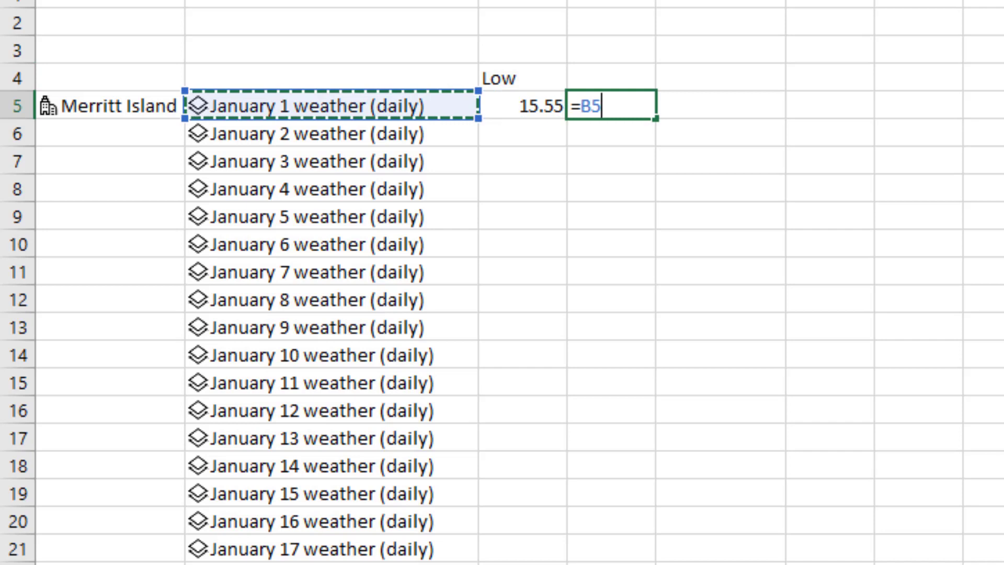
text(.)
key(Down)
key(Down)
key(Down)
key(Tab)
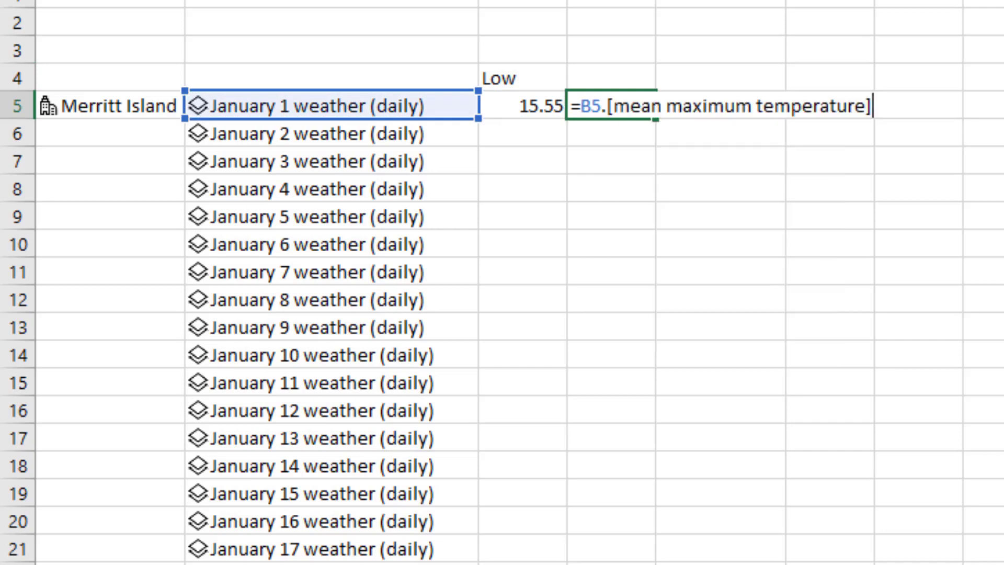
key(Return)
key(Up)
key(Up)
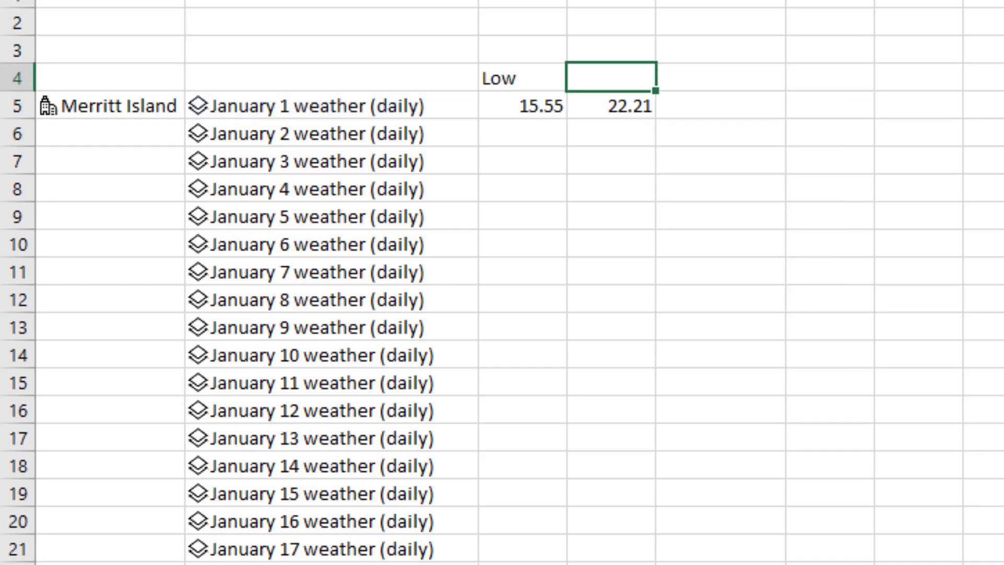
text(h)
key(Return)
Rewrite C5 and D5 as =B5#.[...] so lows and highs spill down every day
key(Left)
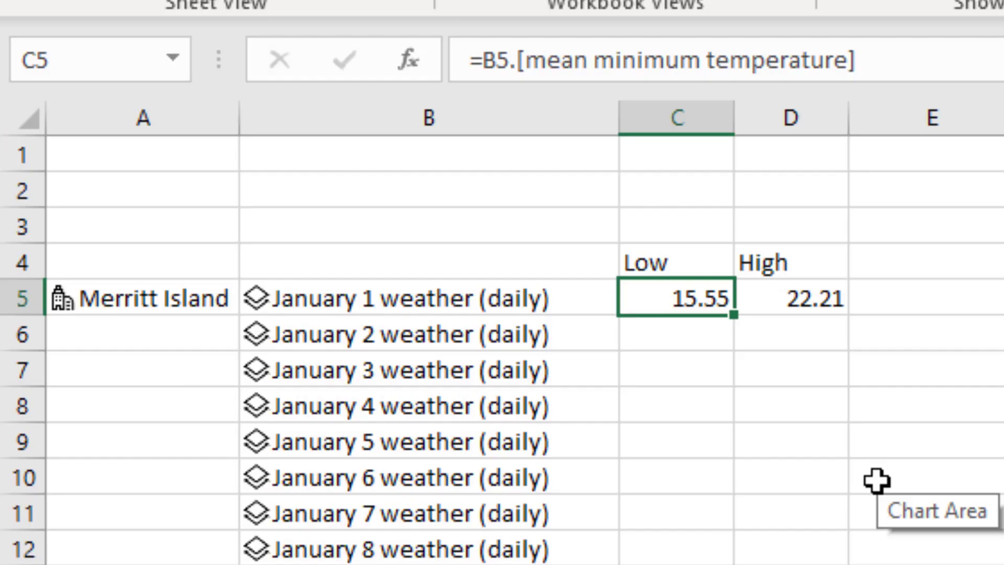
key(F2)
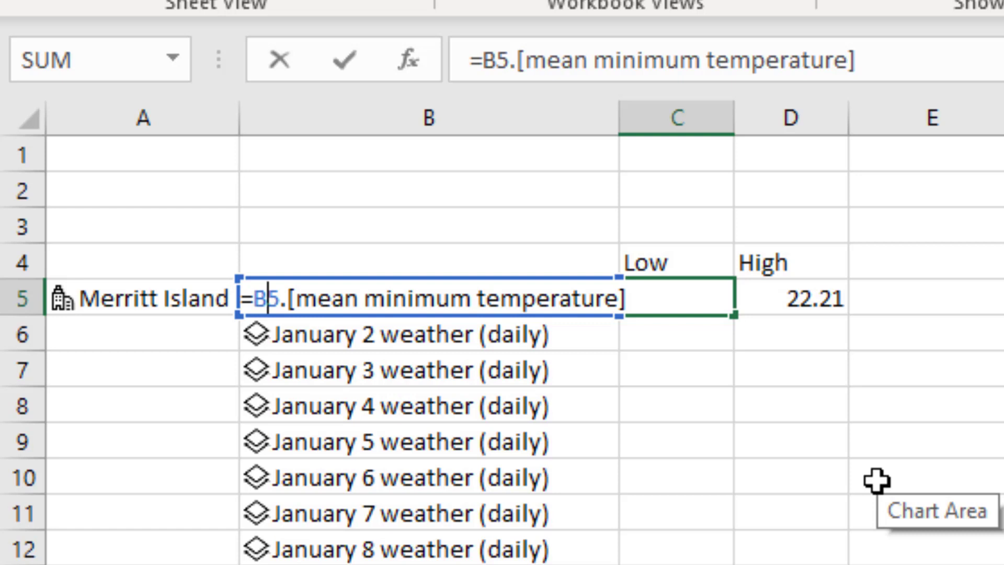
text(#)
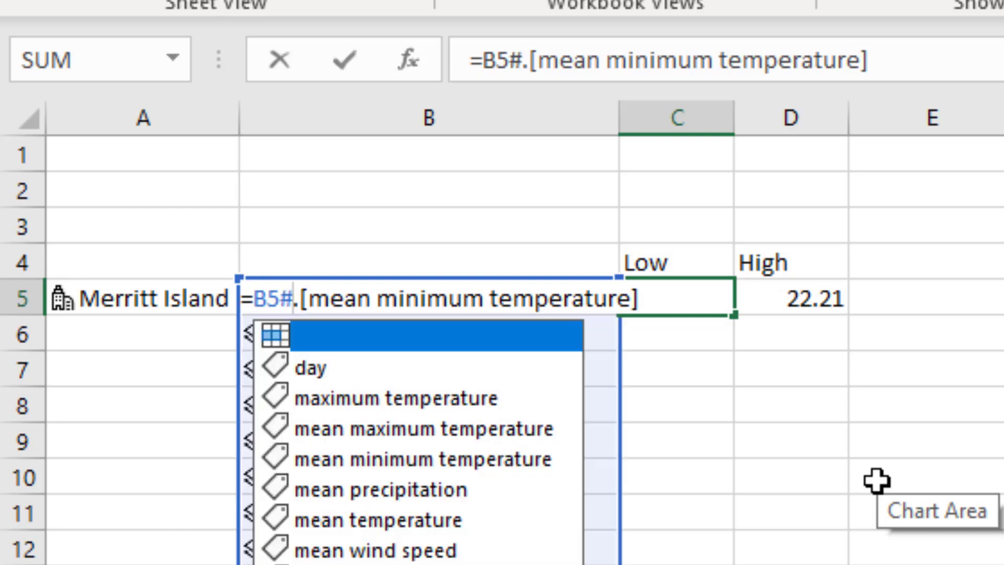
key(Return)
key(Up)
key(Right)
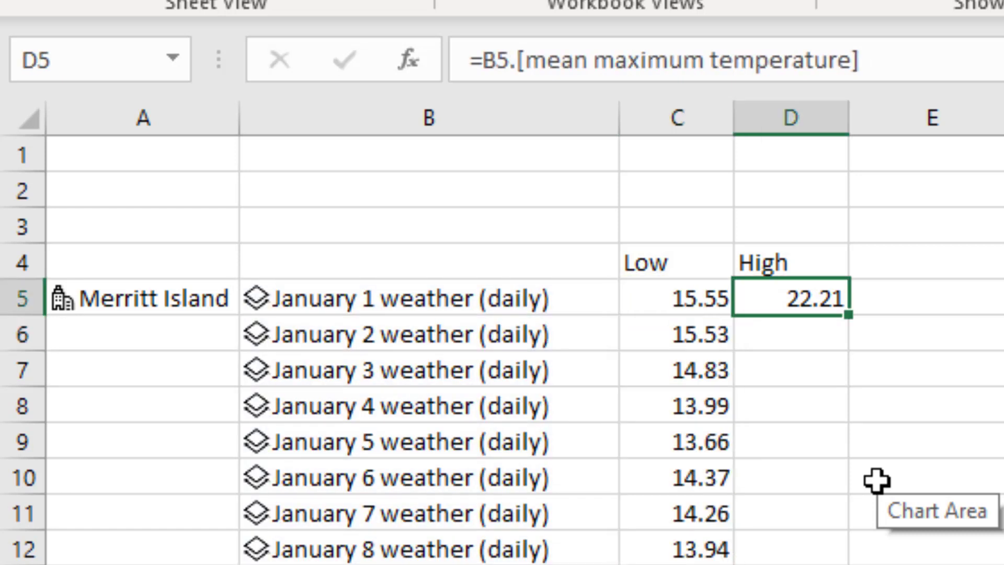
key(F2)
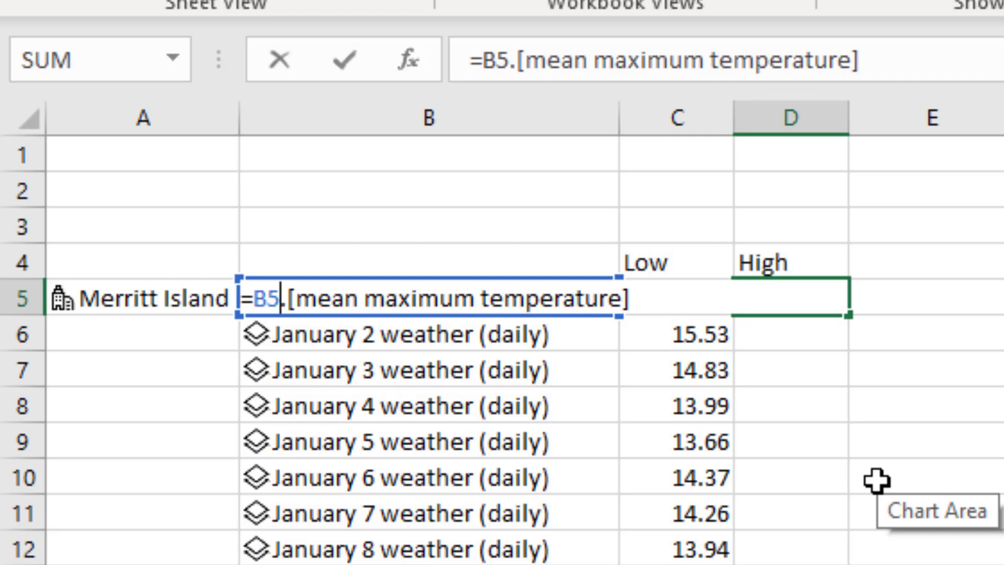
text(#)
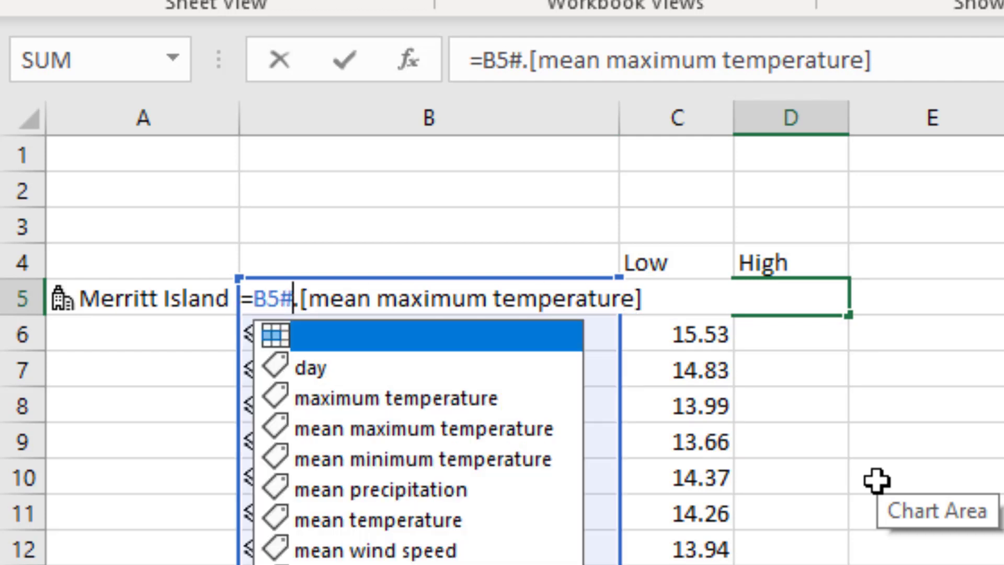
key(Return)
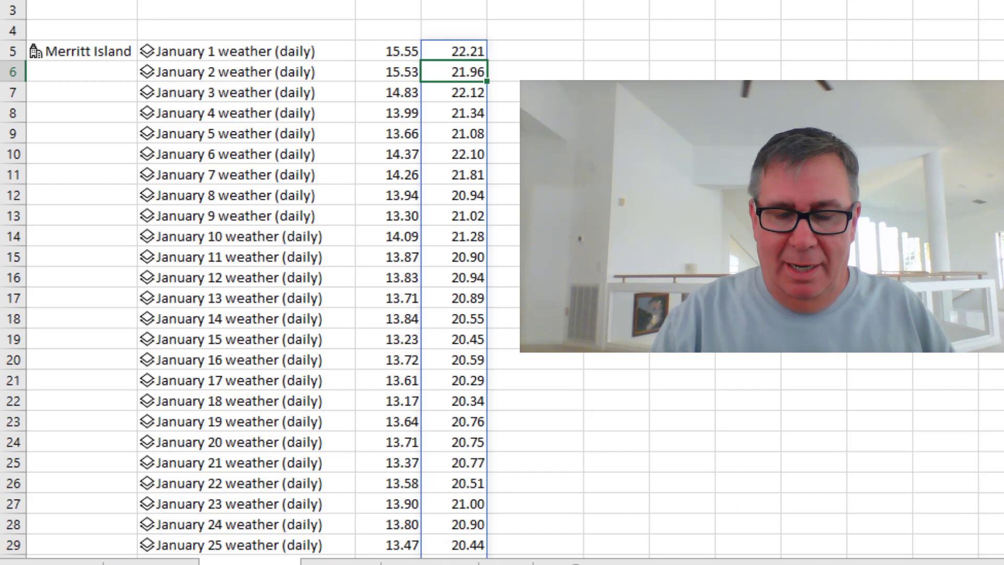
Move back to the Low column
key(Left)
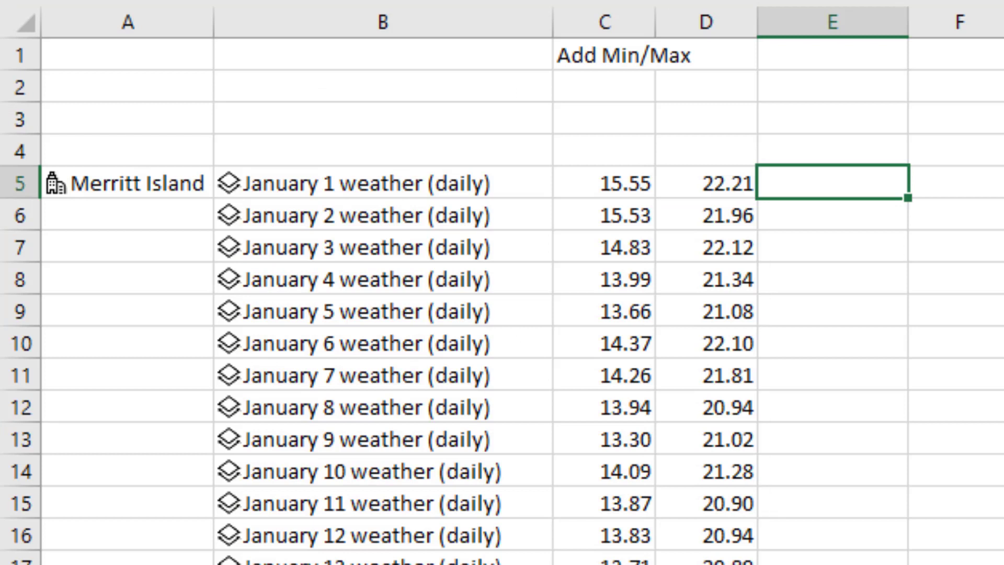
Enter January 1's day field from the record in E5
key(Left)
key(Left)
key(Left)
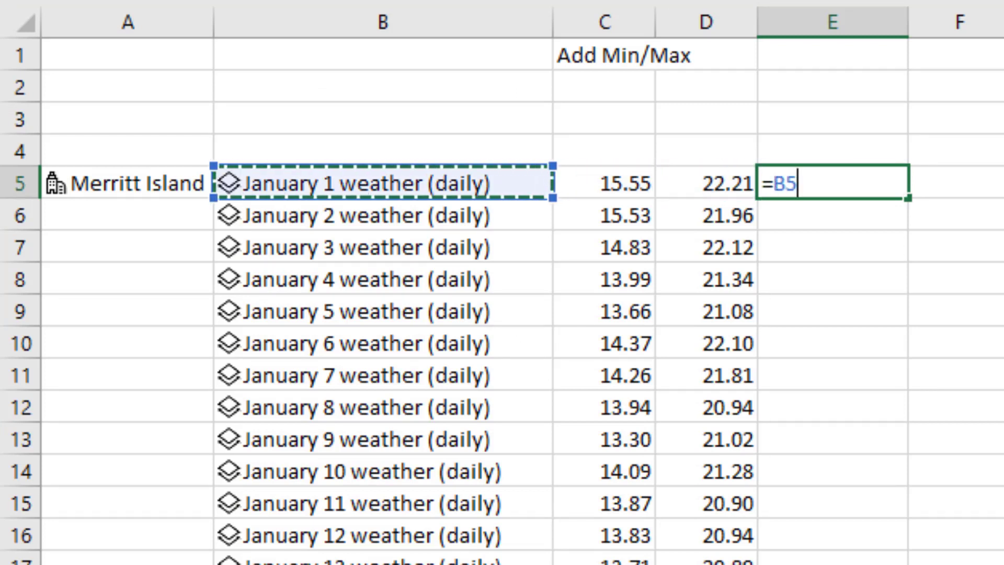
text(.)
key(Down)
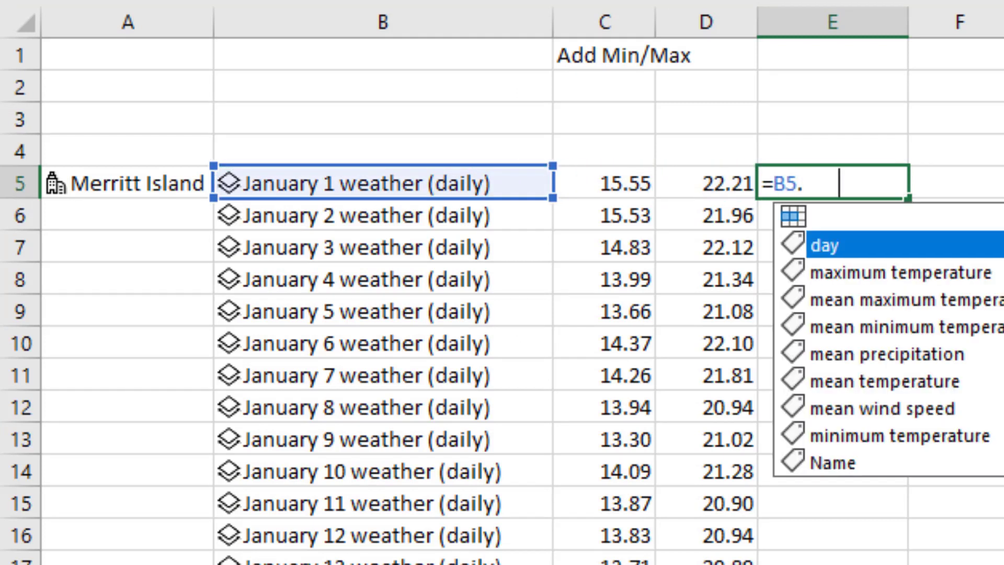
key(Tab)
key(Return)
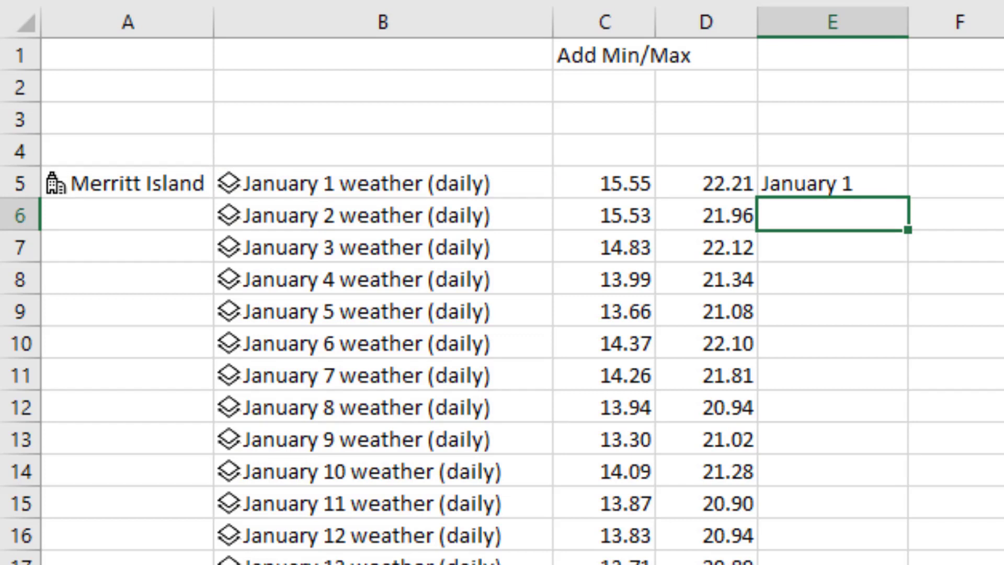
Wrap it as =DATEVALUE(B5#.day) so real dates from 1/1/2020 spill down column E
key(Up)
key(F2)
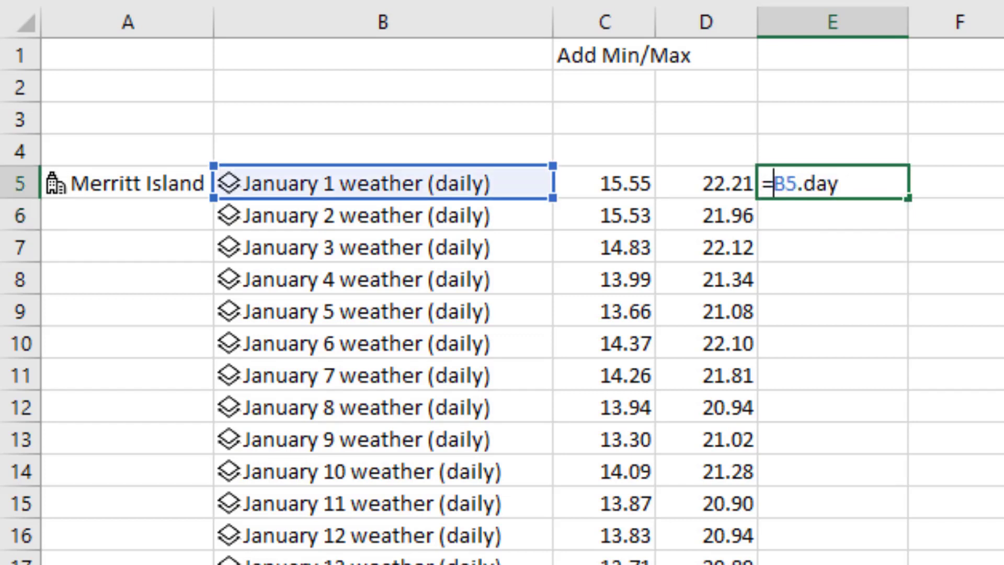
text(DATE)
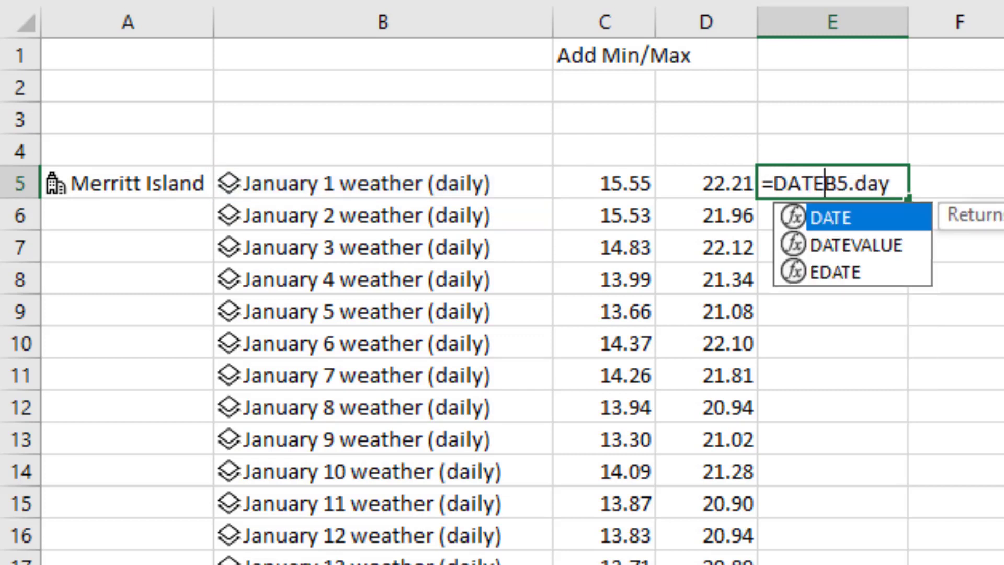
text(VALUE(B5.day)
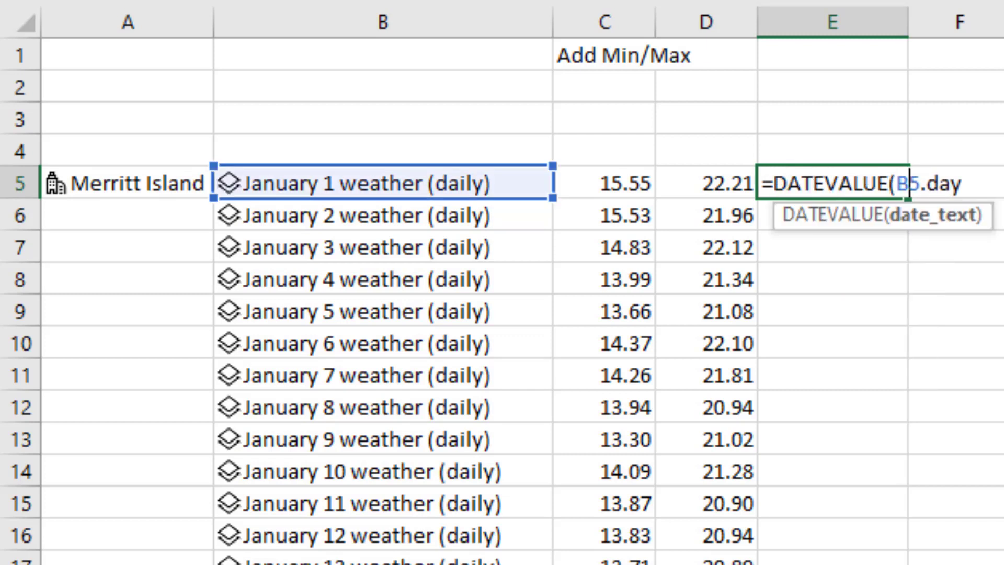
text())
key(Return)
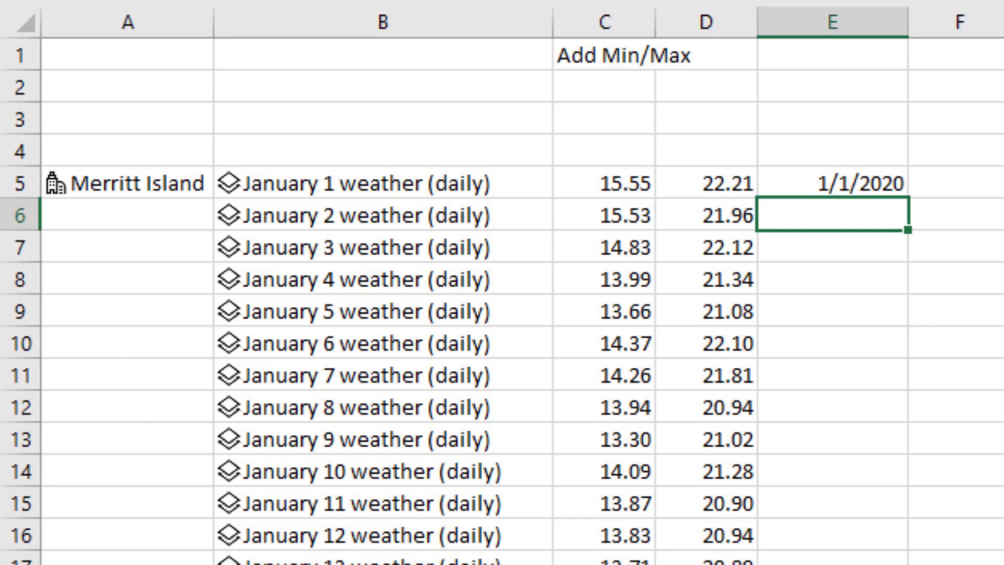
key(Up)
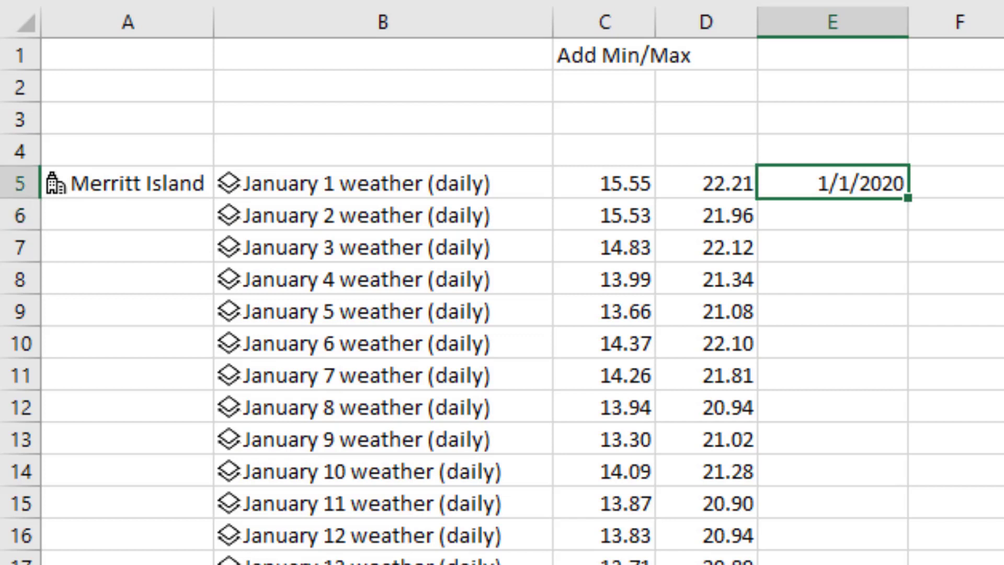
key(F2)
key(Left)
key(Left)
key(Left)
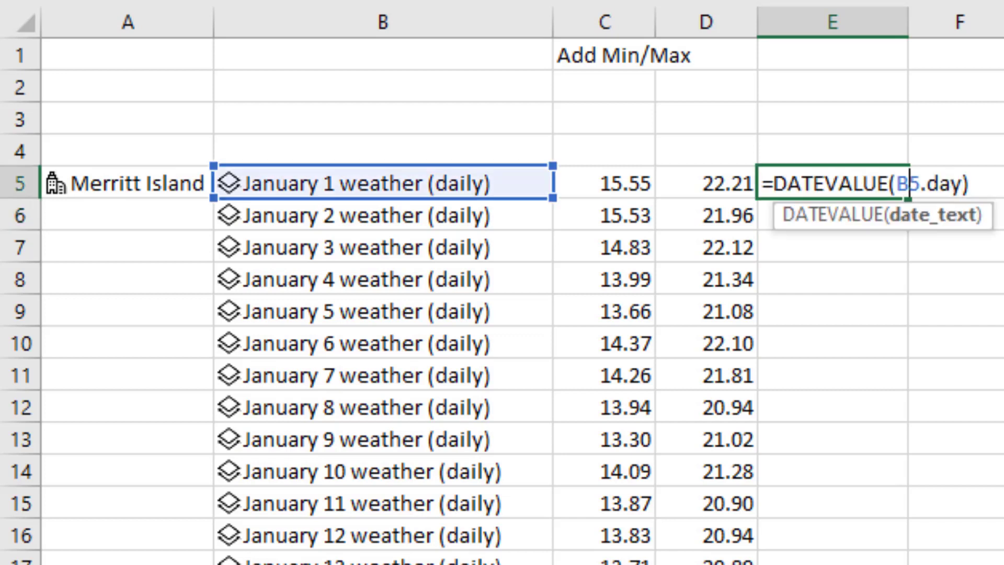
text(#)
key(Return)
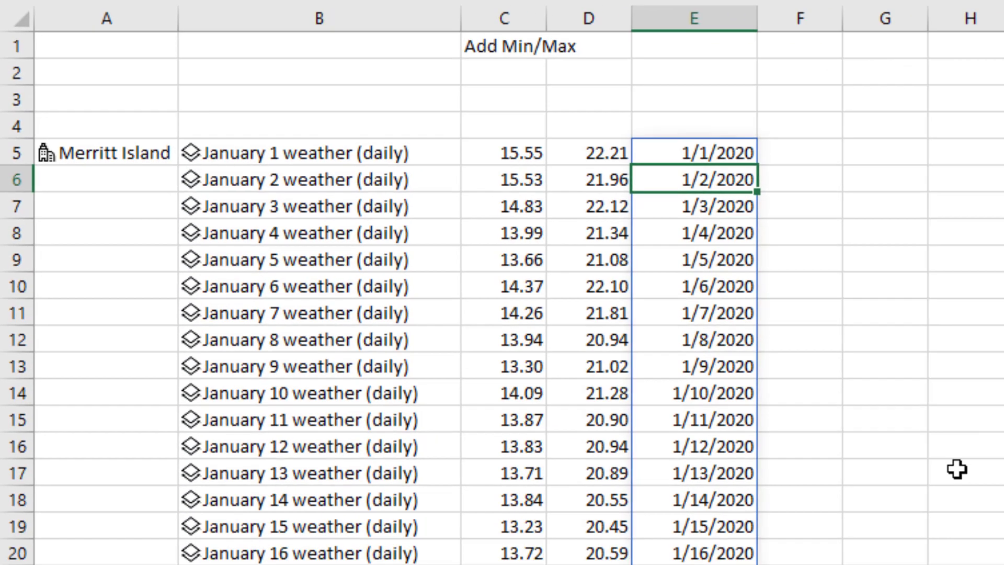
key(Up)
key(Up)
Add Low and High headings in F4:G4 and enter =CONVERT(C5,"C","F") in F5
key(Right)
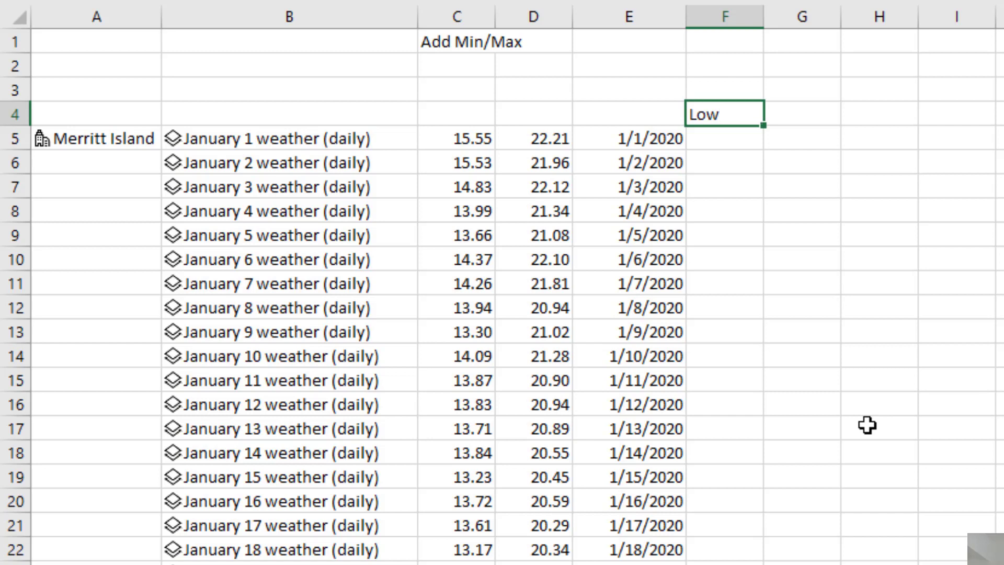
key(Tab)
text(High)
key(Down)
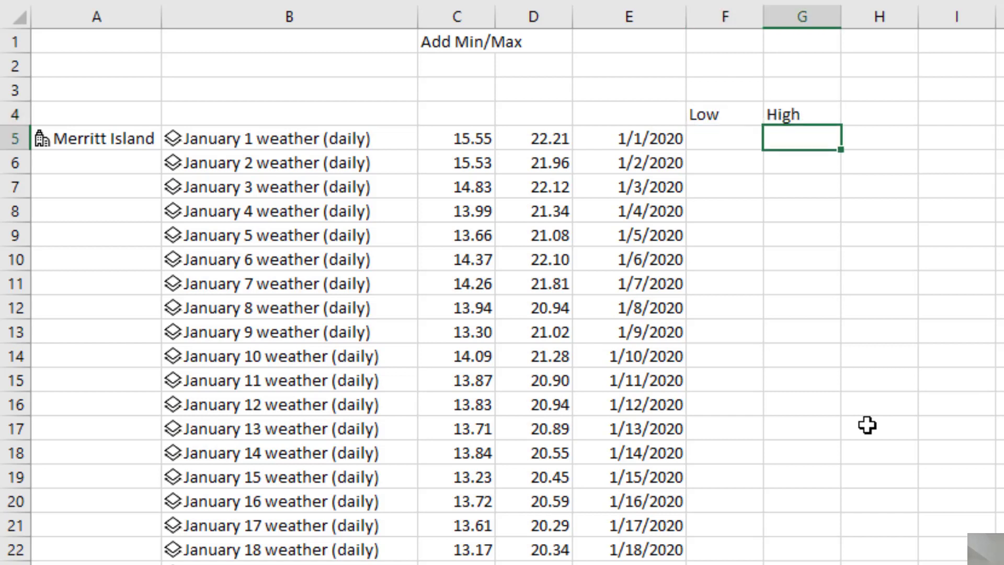
key(Left)
text(=CONVER)
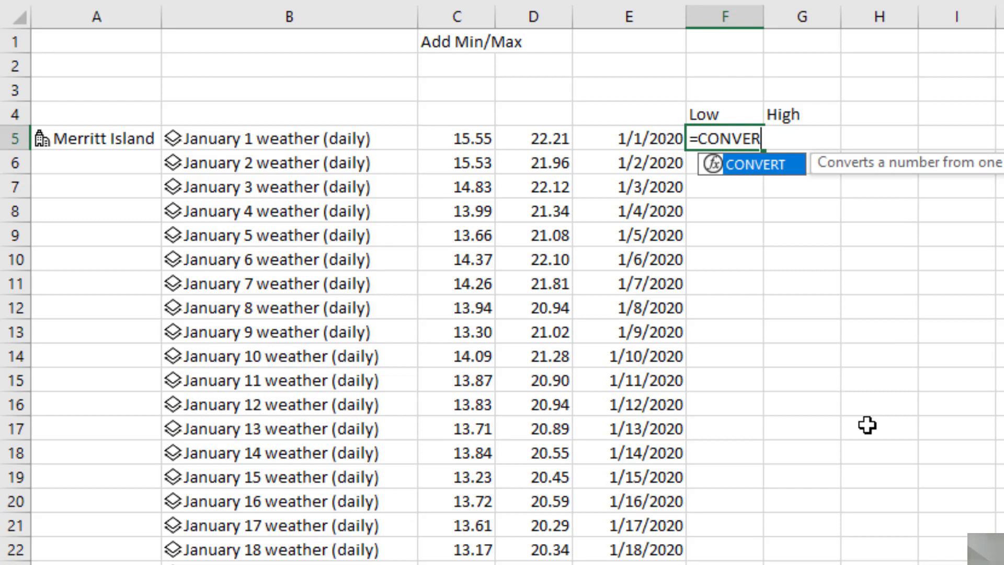
text(T()
key(Left)
key(Left)
key(Left)
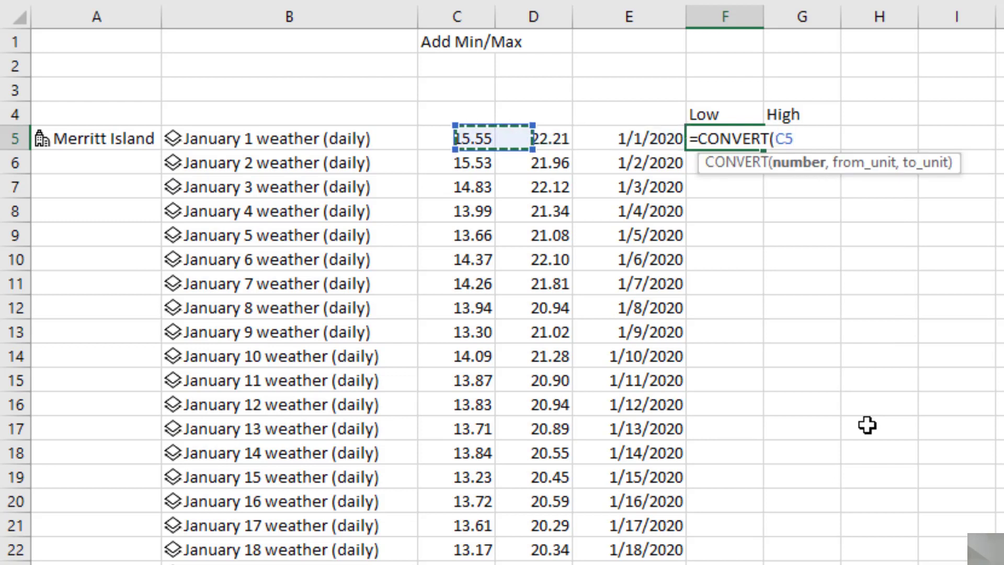
text(,)
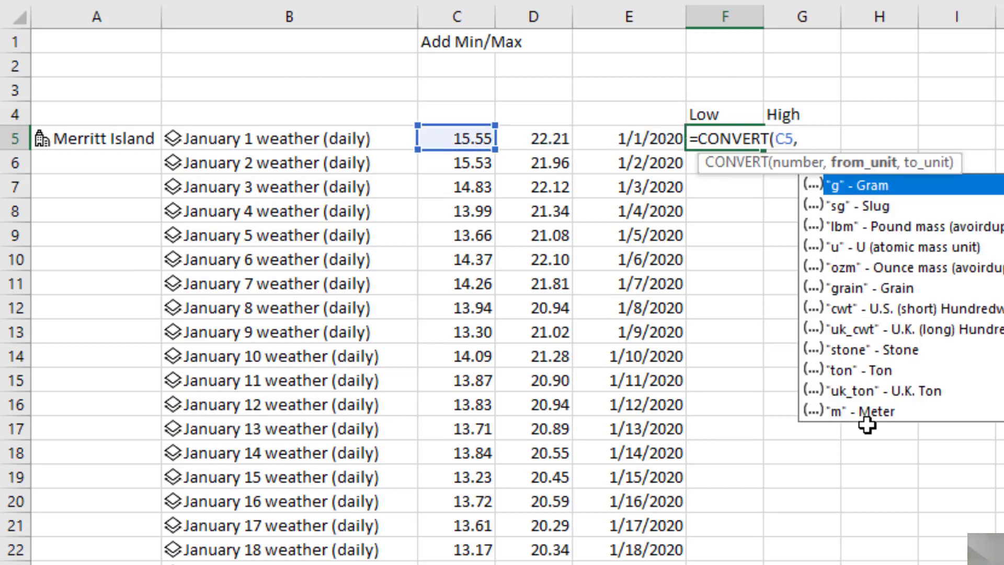
text("C","F")
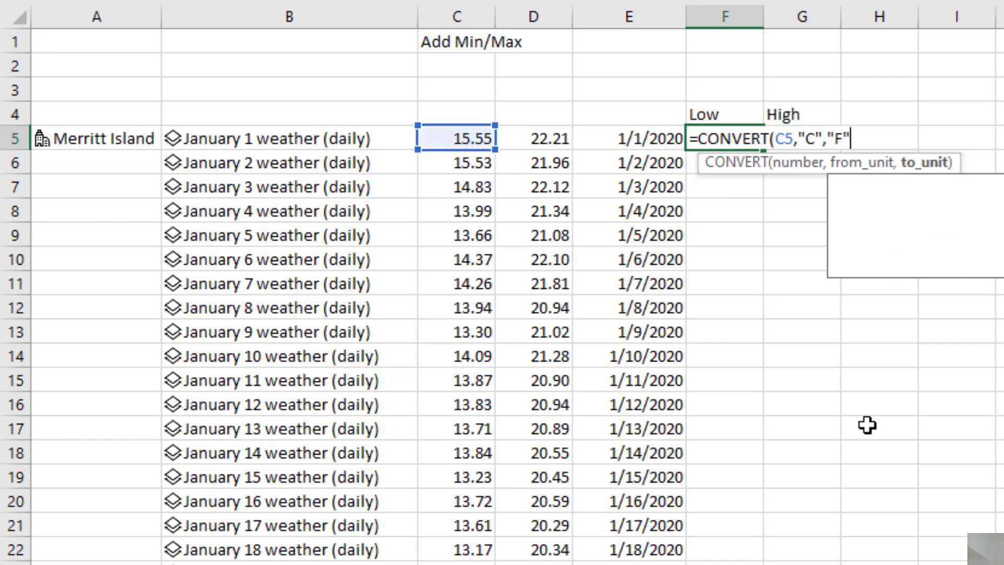
text())
key(Return)
Try a spilled-range reference in F5, then revert to the single-cell conversion showing 60.0
key(Up)
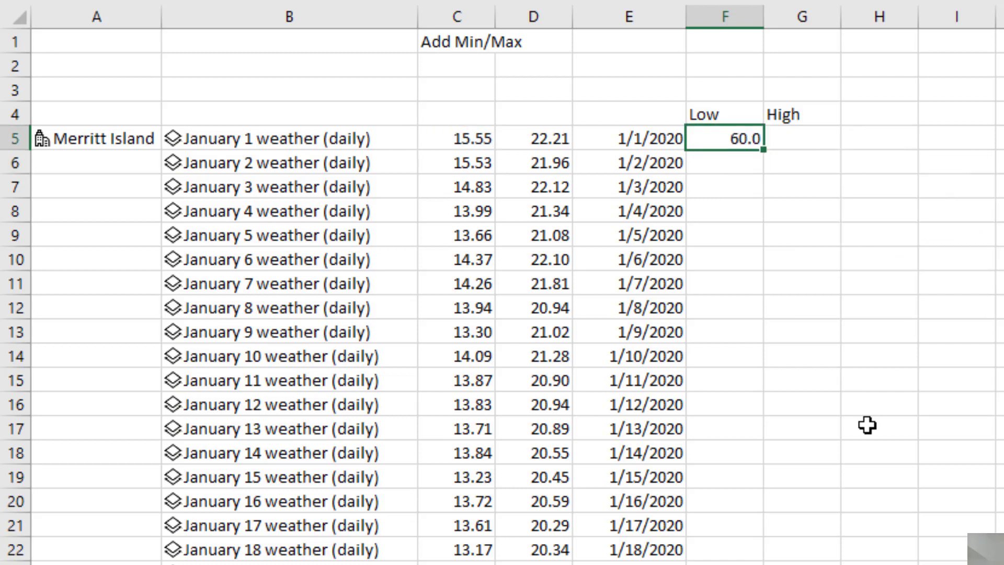
key(F2)
key(Left)
key(Left)
key(Left)
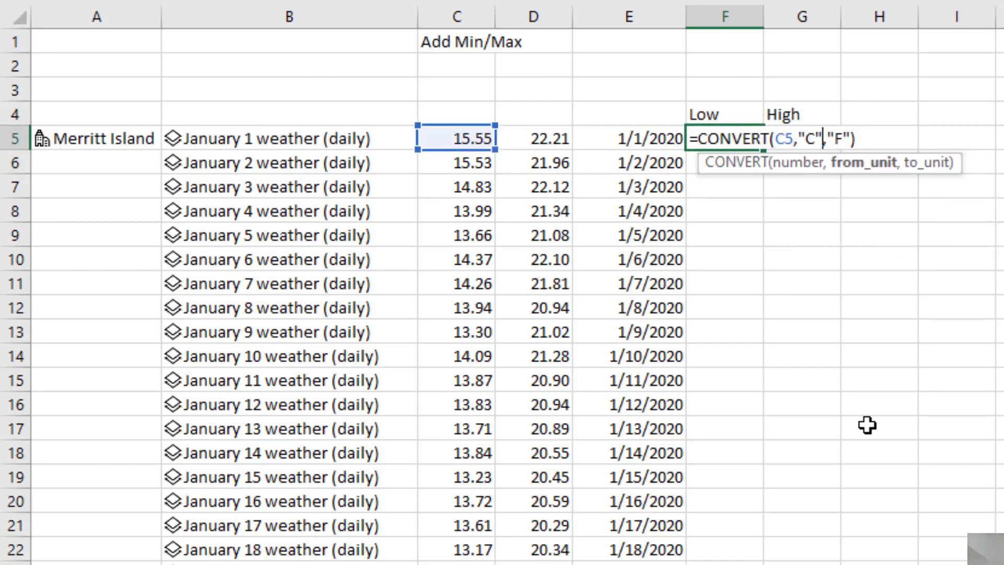
key(Left)
key(Left)
key(Left)
key(ctrl+shift+Down)
key(Return)
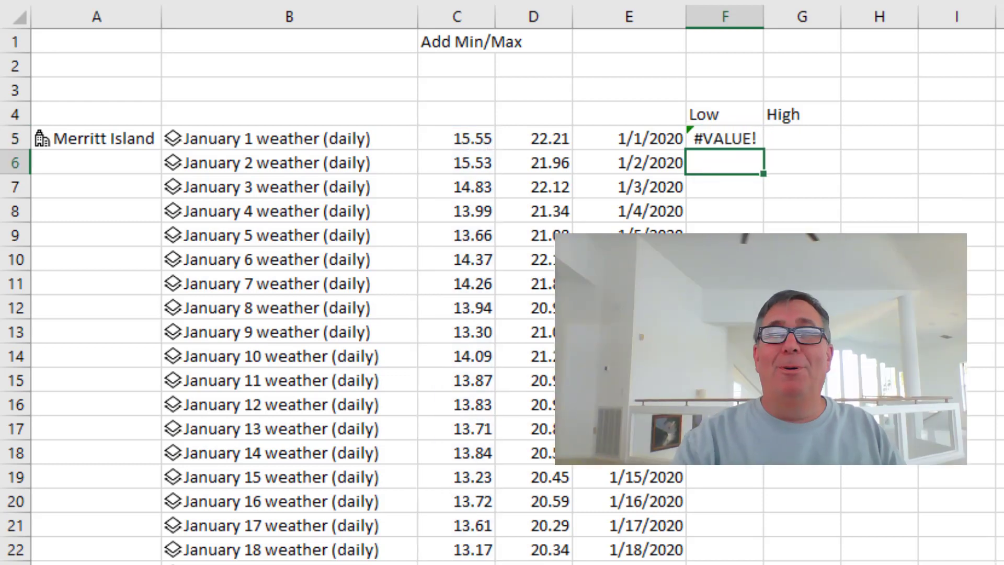
key(Up)
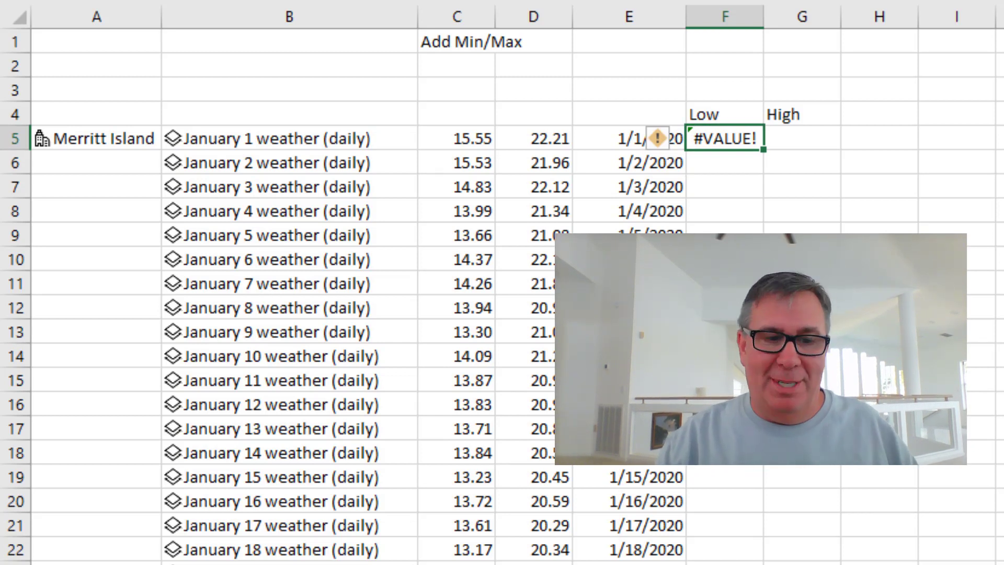
key(F2)
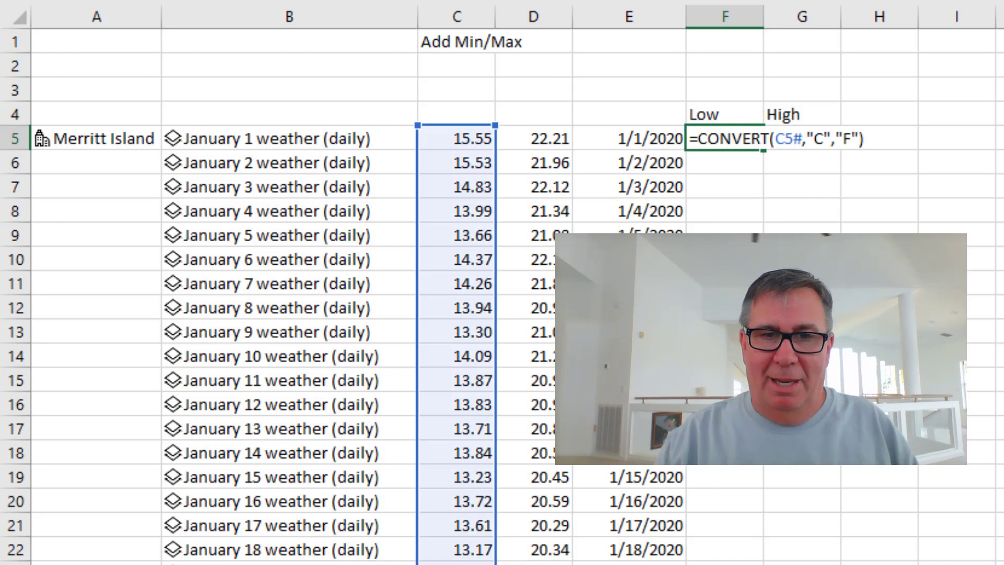
key(Left)
key(Left)
key(Left)
key(Left)
key(Left)
key(Left)
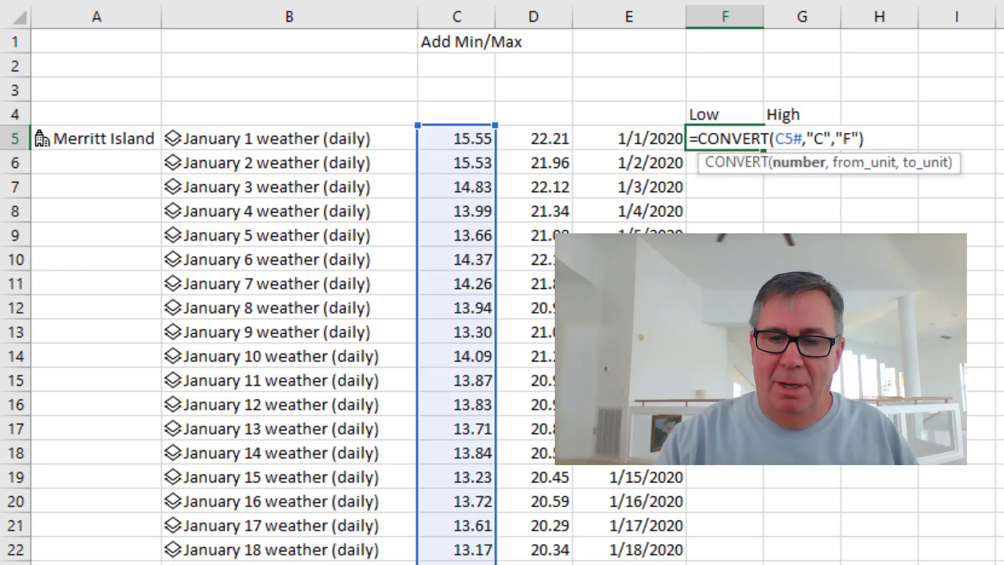
key(BackSpace)
key(Return)
key(Up)
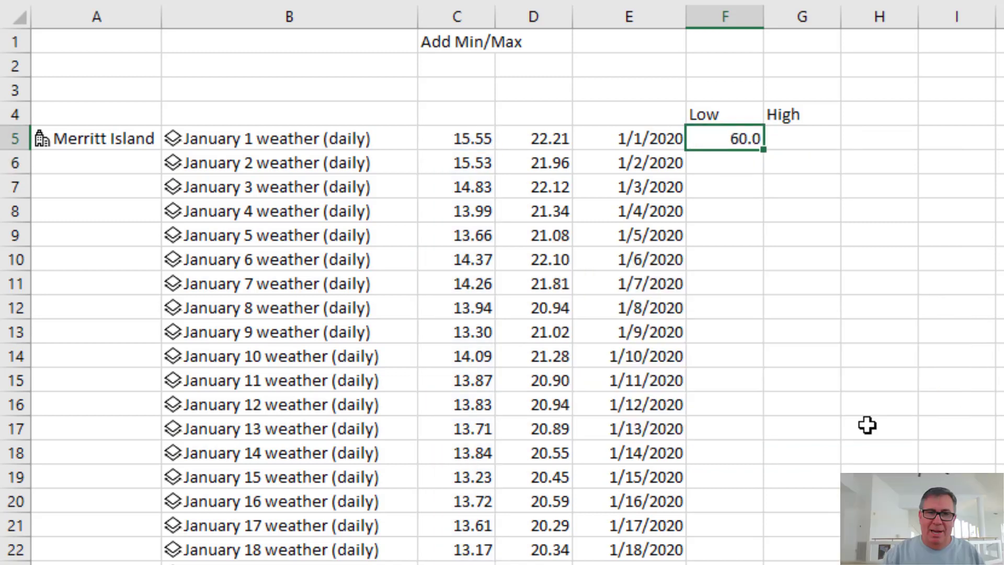
Fill the Fahrenheit Low formula down, paste it into G5 and fill the High column down every day
double_click(762, 153)
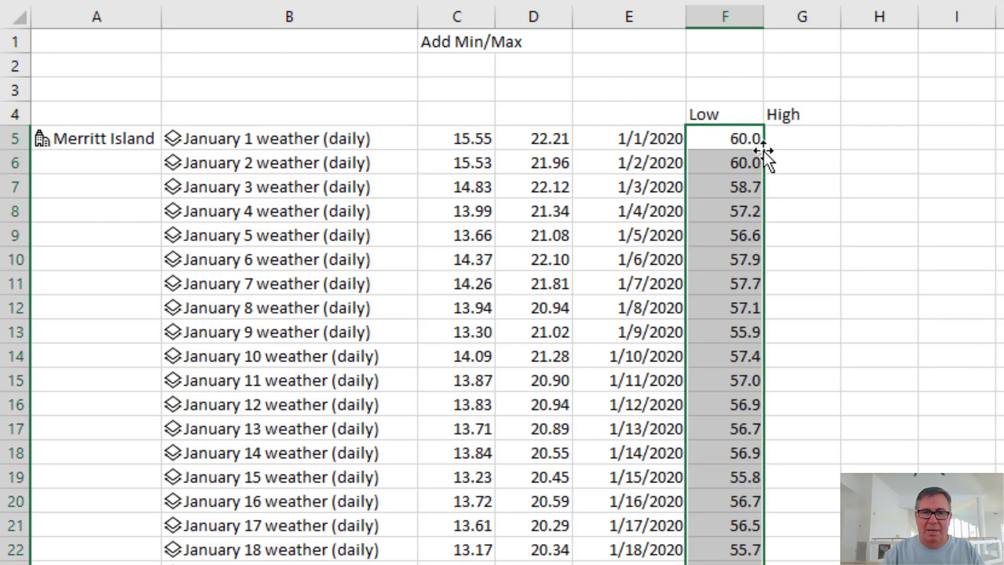
key(Right)
key(Left)
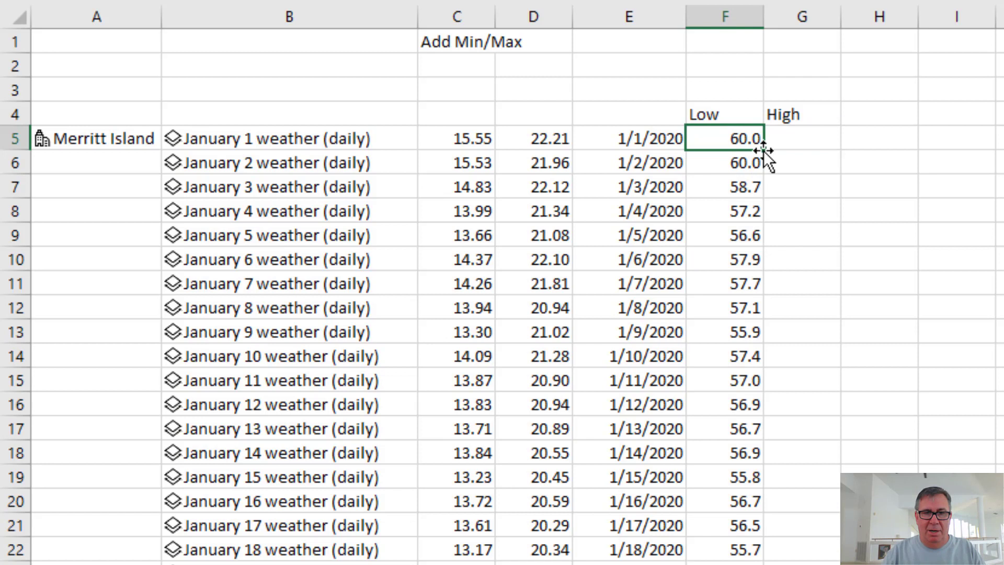
key(ctrl+c)
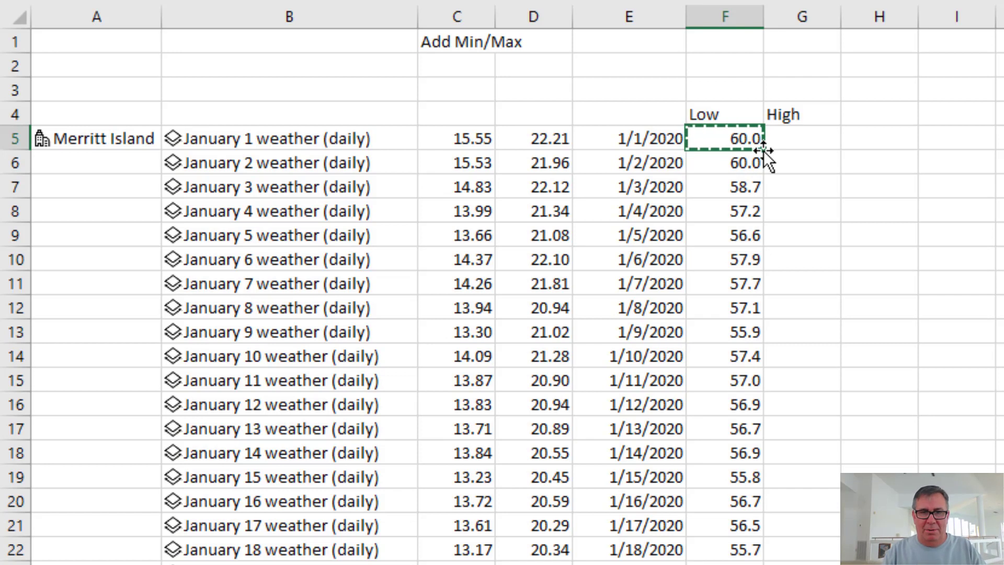
key(Right)
key(Left)
key(Right)
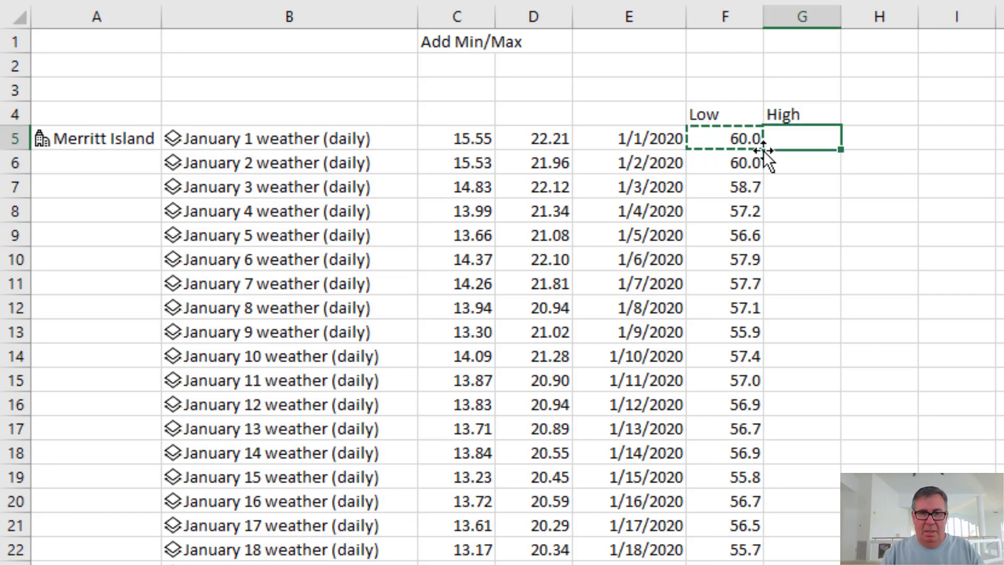
key(ctrl+v)
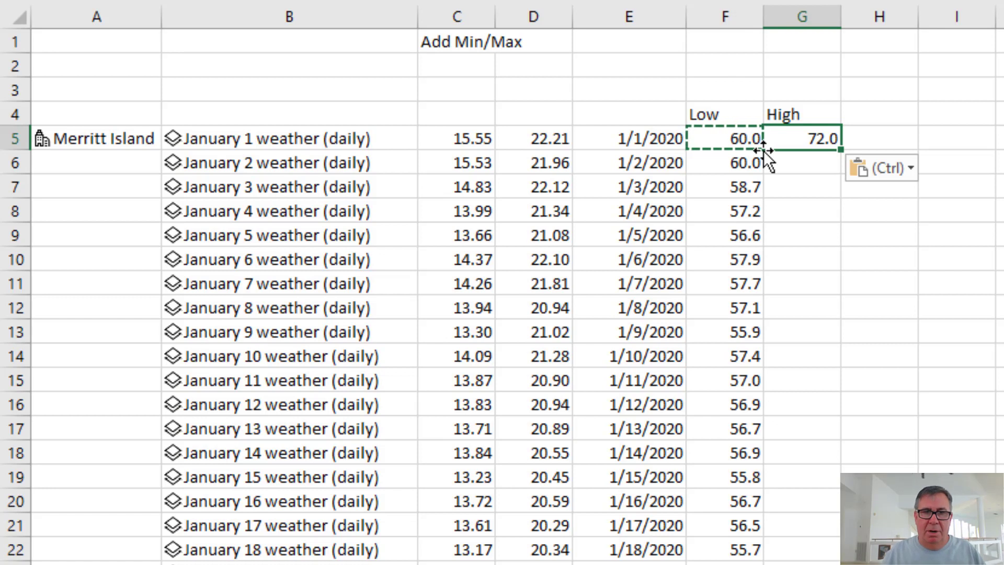
double_click(840, 149)
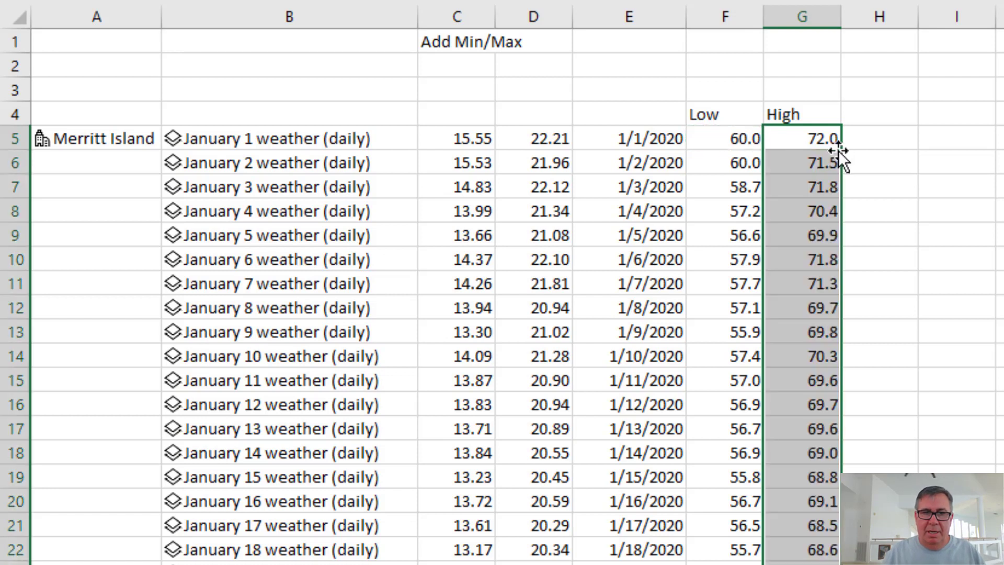
Select the dates, Low and High columns from E4 down to the last day
click(654, 115)
key(ctrl+shift+Down)
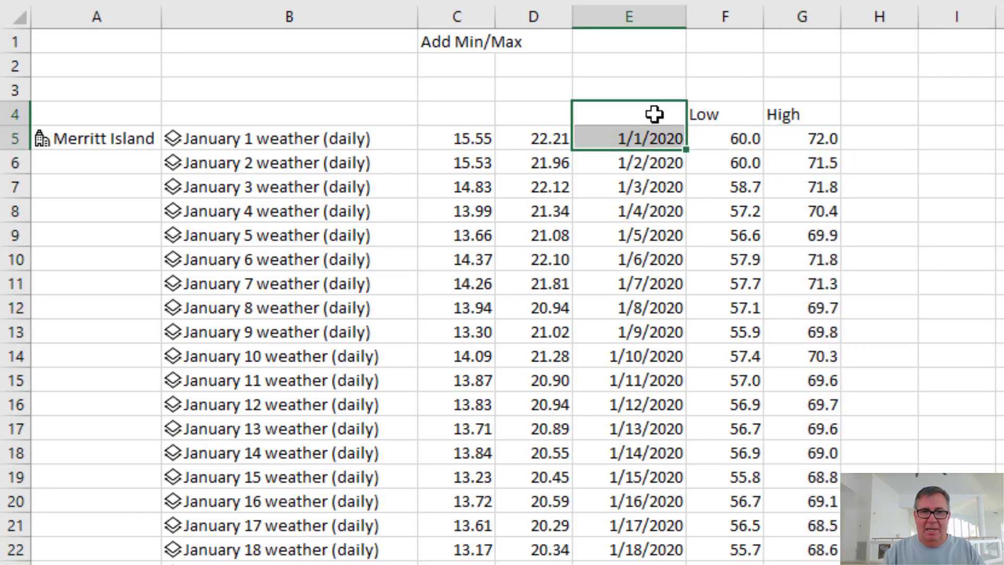
key(ctrl+shift+Down)
key(shift+Right)
key(shift+Right)
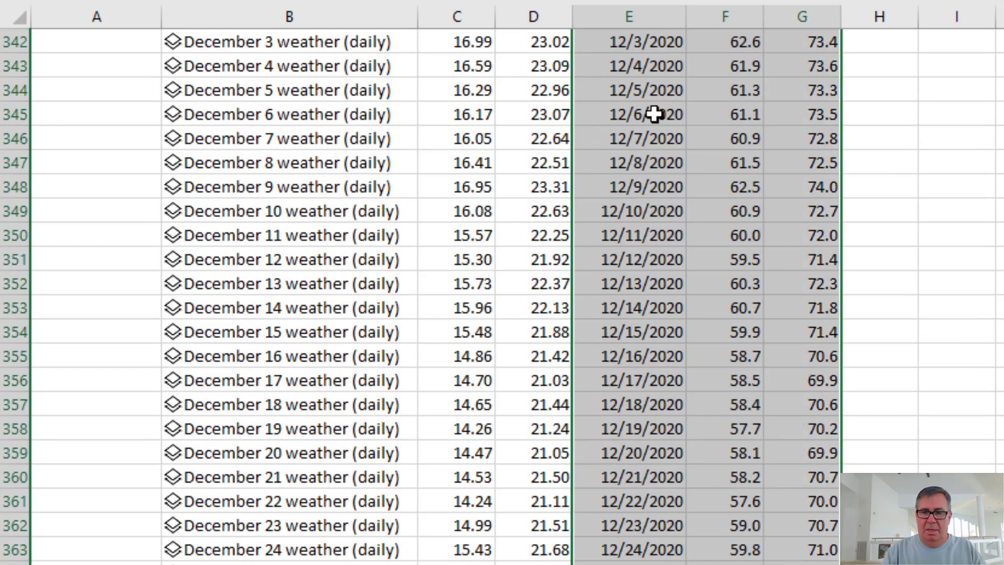
key(ctrl+BackSpace)
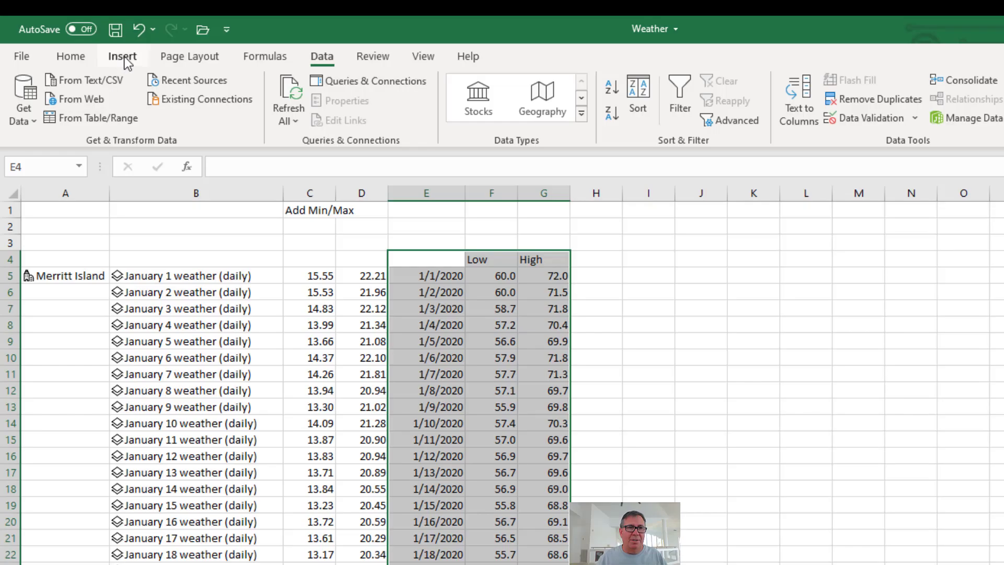
Insert a 2-D Line chart of the daily Low and High temperatures
click(123, 56)
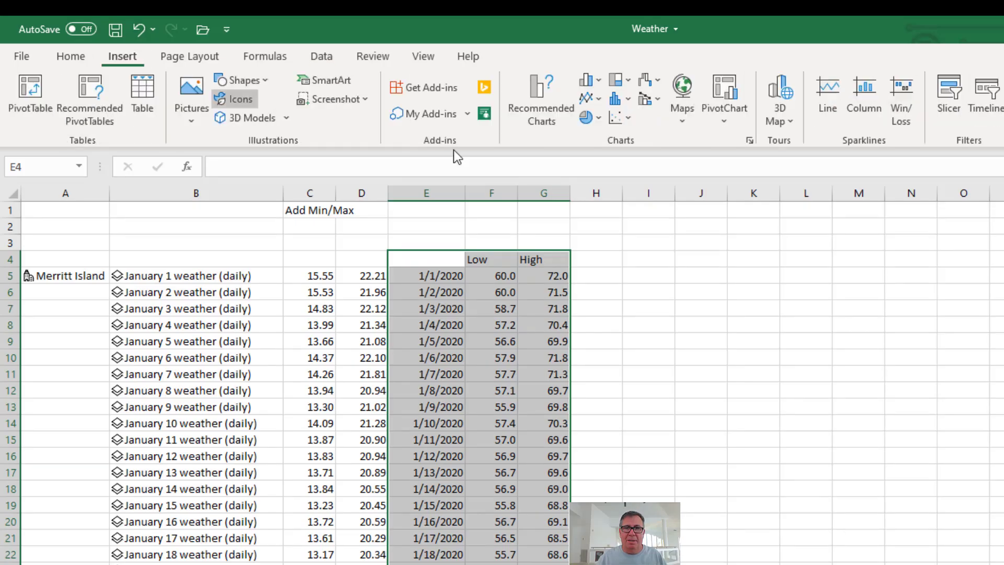
click(600, 100)
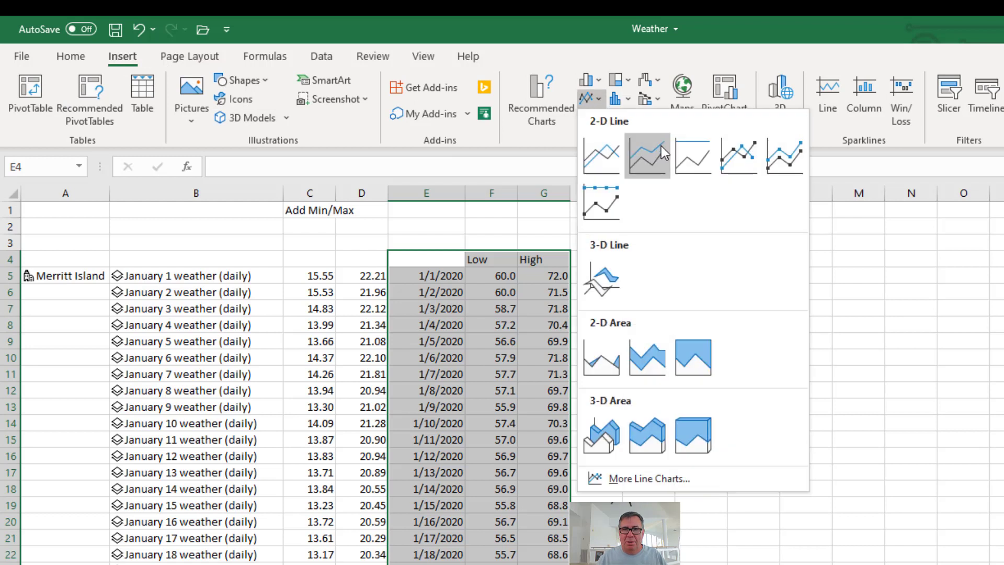
click(603, 155)
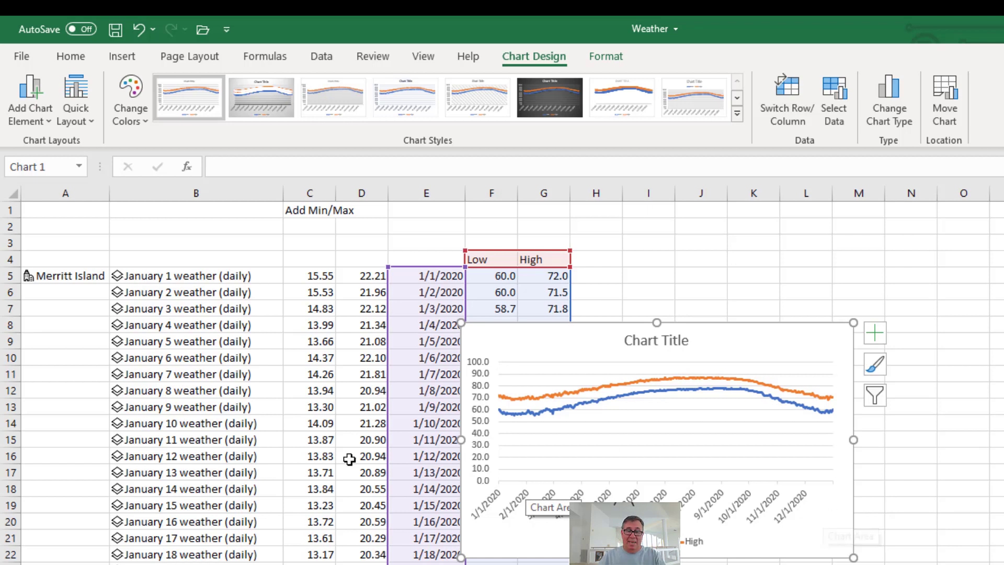
Replace Merritt Island with Anchorage in A5, then switch windows to the 09Excel weekly weather workbook
click(69, 278)
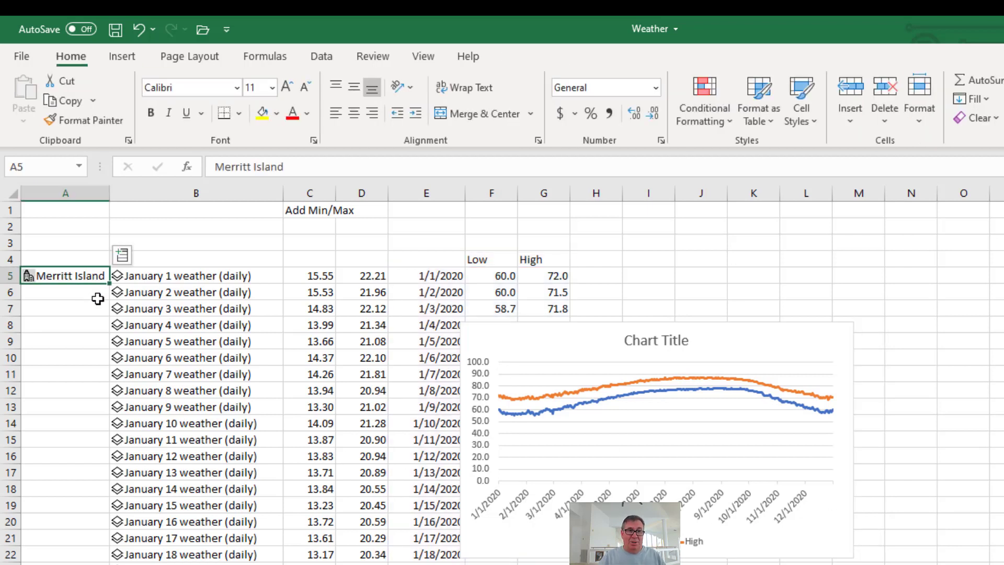
text(Anchorage, AK)
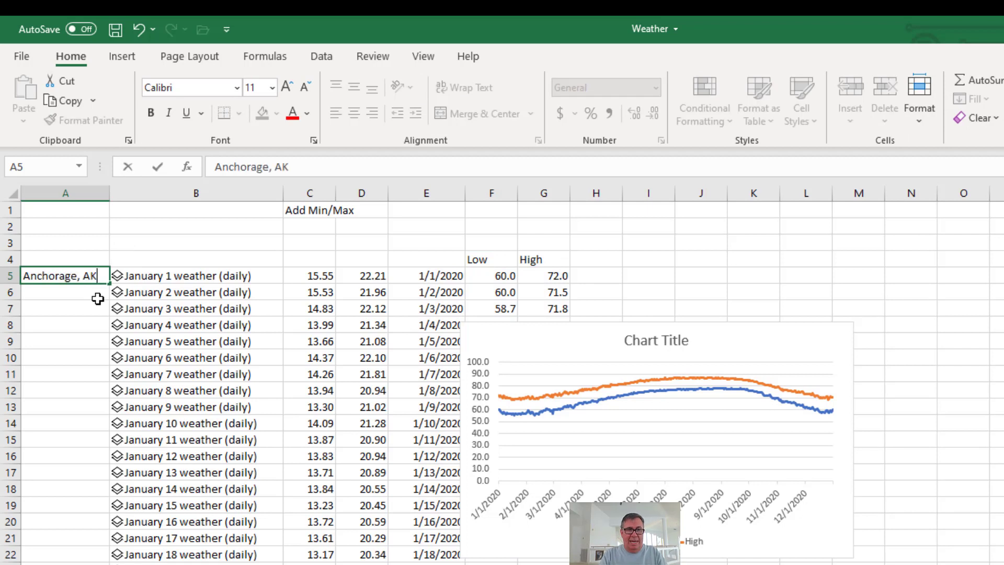
key(Return)
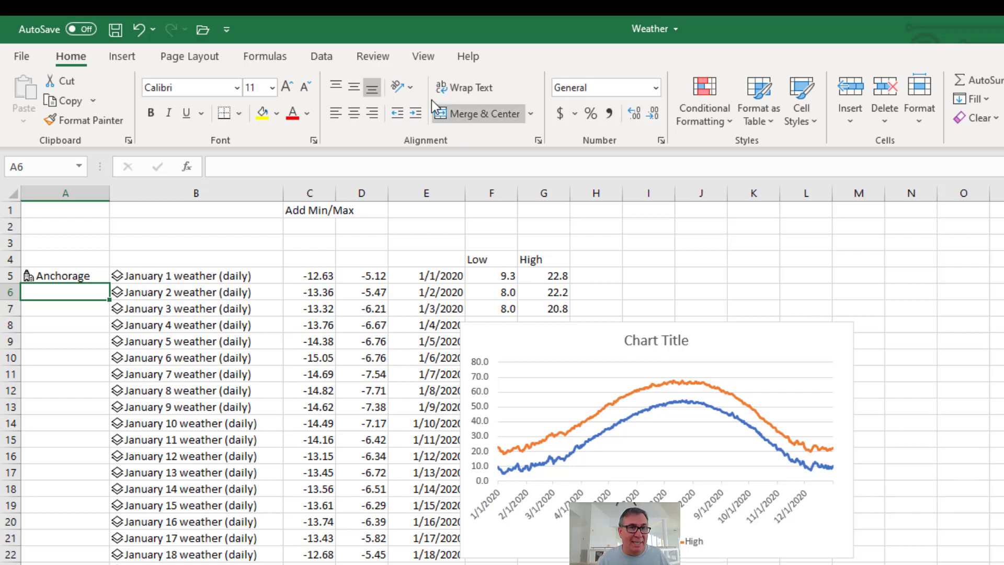
click(322, 57)
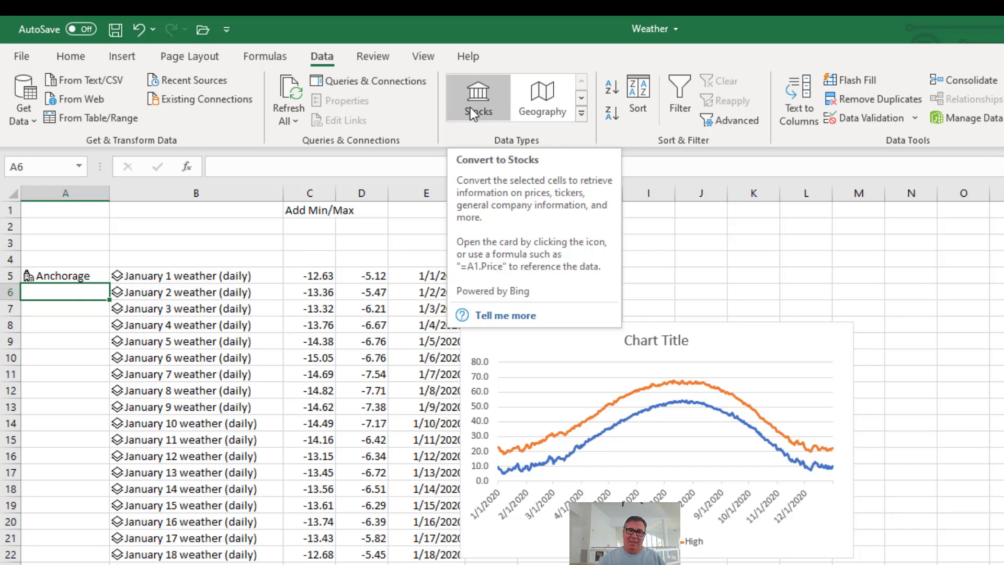
click(420, 58)
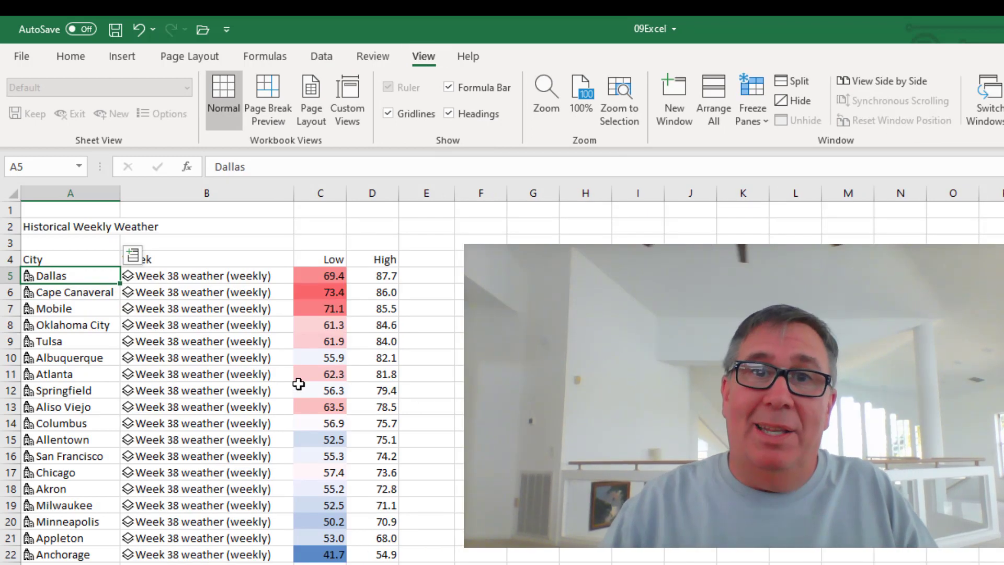
Enter =TODAY() in G1 and =ISOWEEKNUM(G1) in G2, giving 8/10/2020 and week 33
click(528, 209)
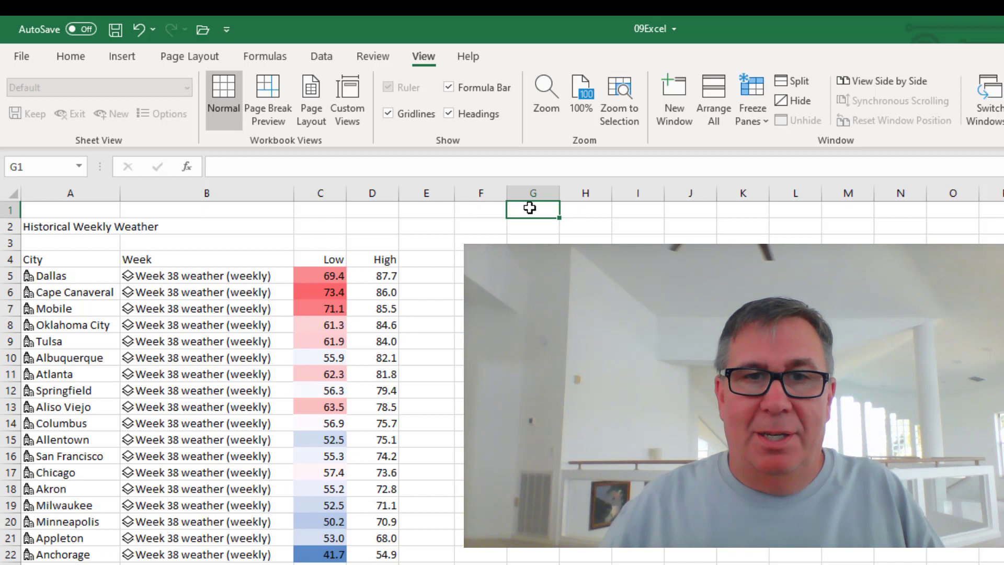
text(=today)
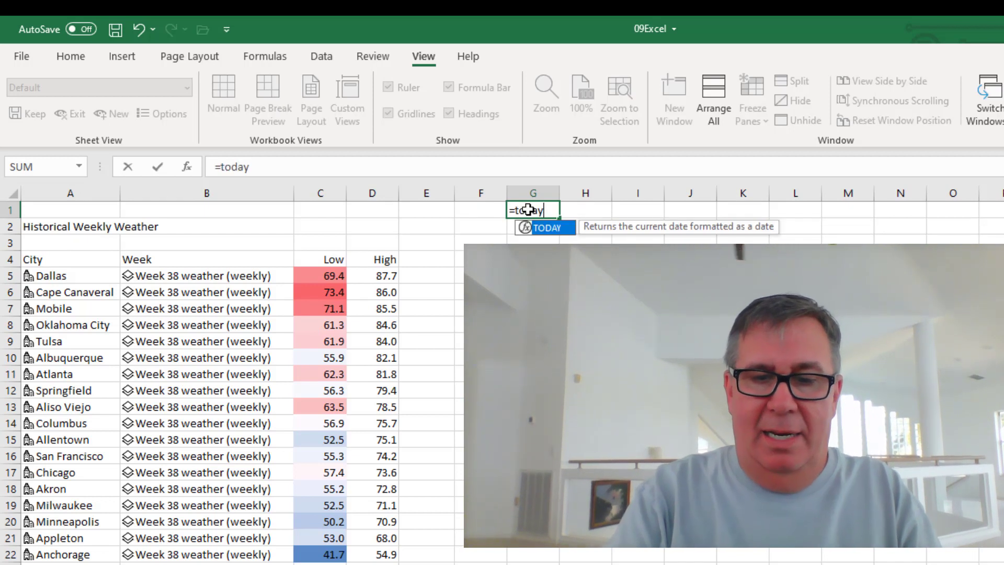
text(())
key(Return)
text(=)
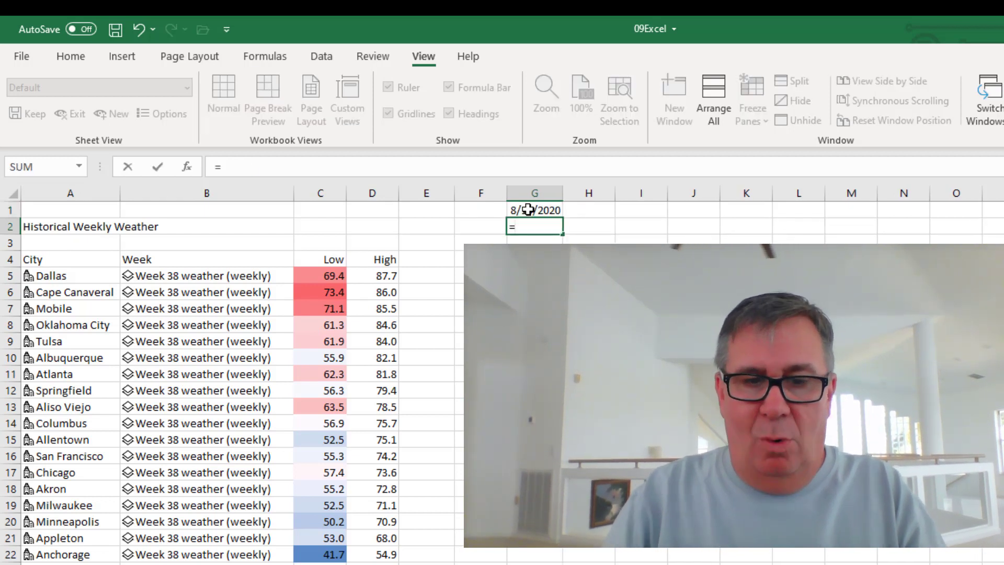
text(Week)
key(Down)
key(Down)
key(Tab)
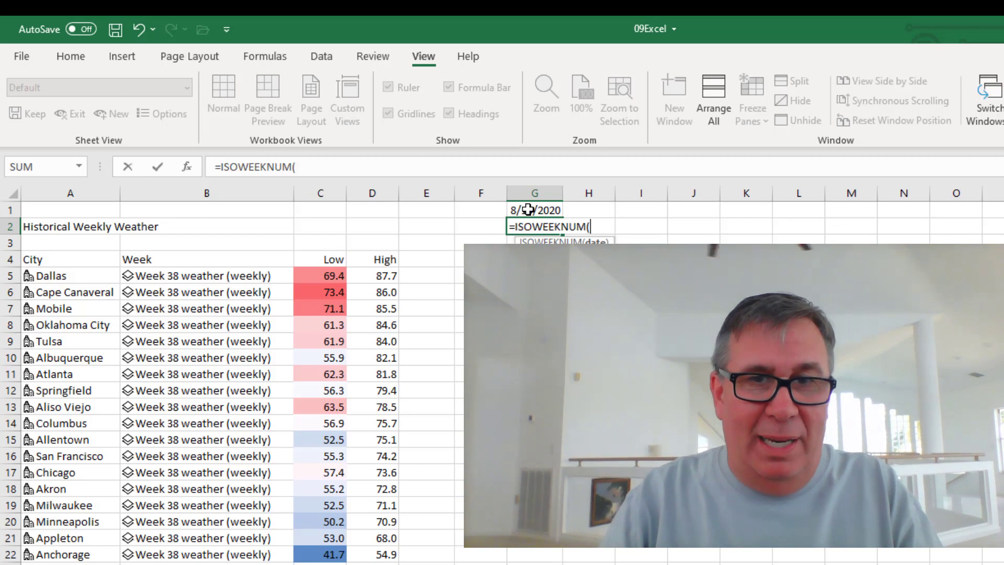
click(528, 210)
key(Return)
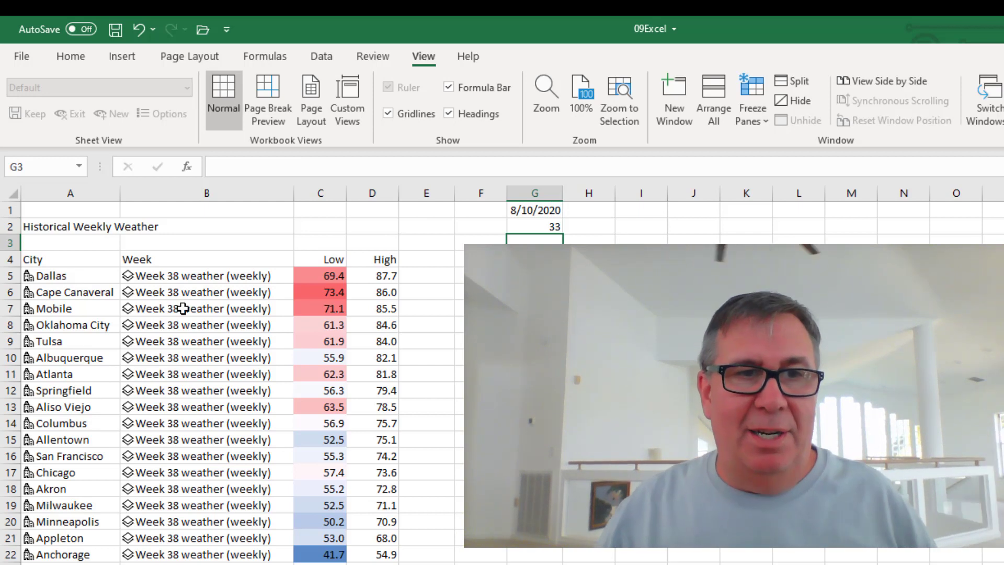
Replace the hard-coded week 38 in Dallas's B5 lookup with a locked $G$2 reference, giving Week 33
click(186, 279)
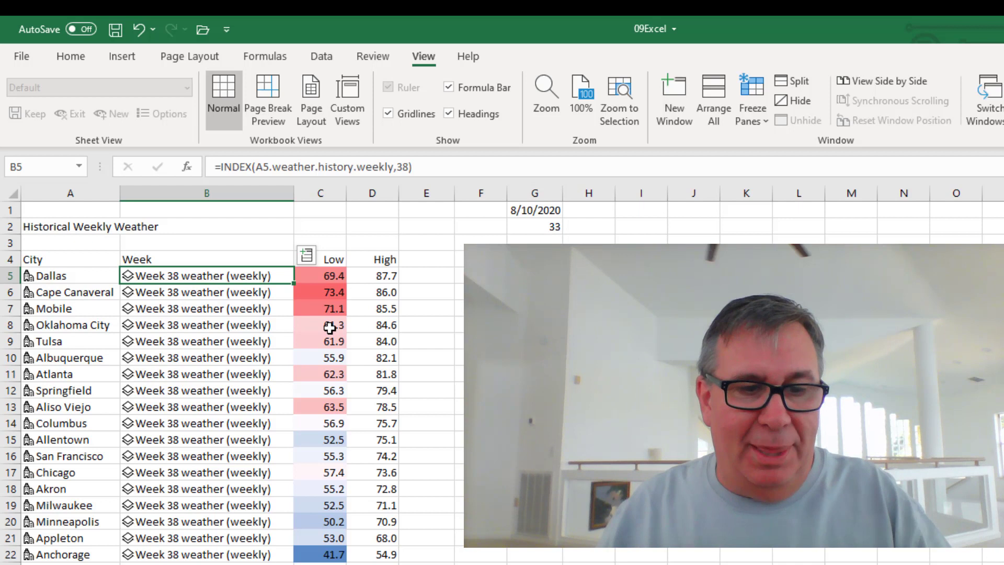
key(F2)
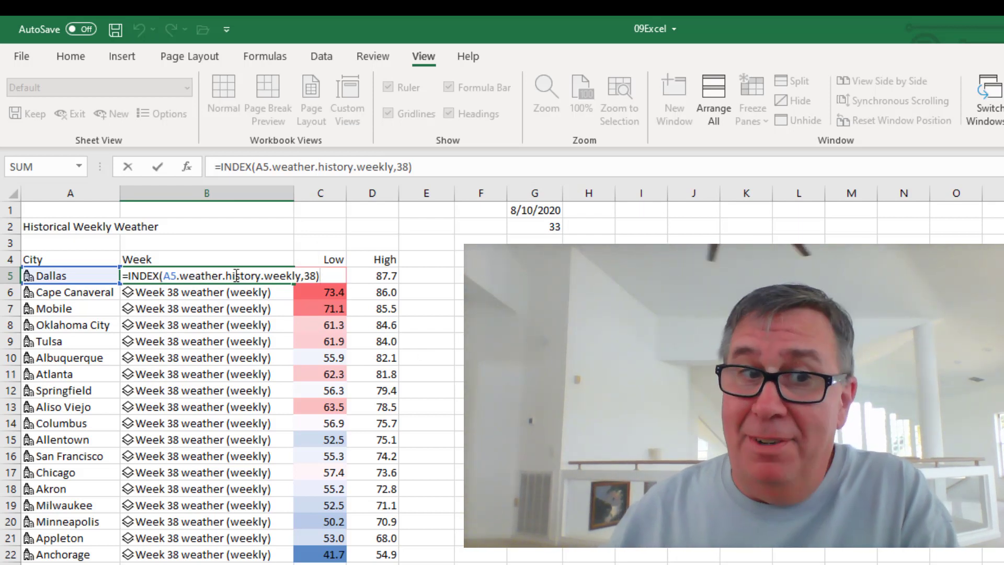
click(305, 275)
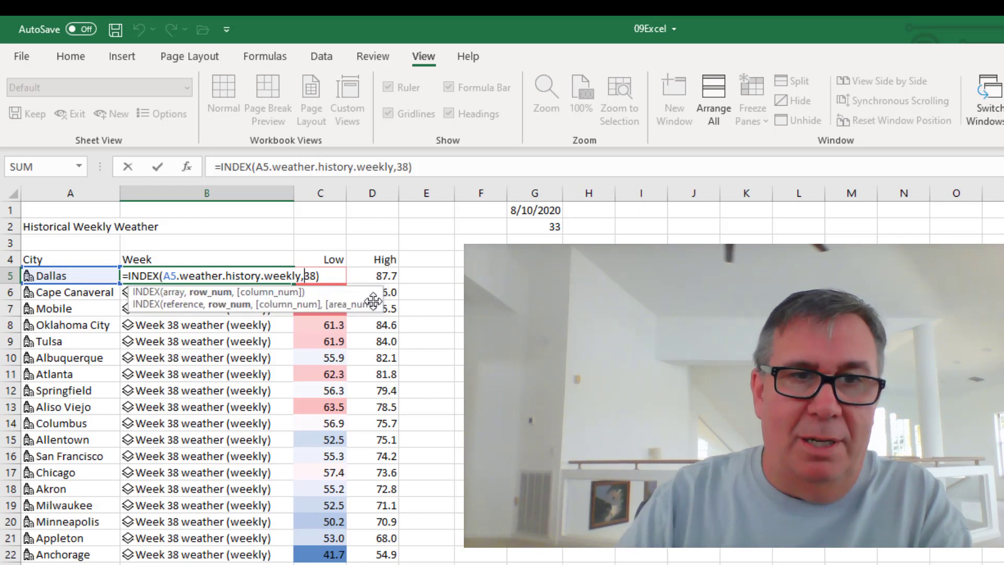
key(BackSpace)
key(BackSpace)
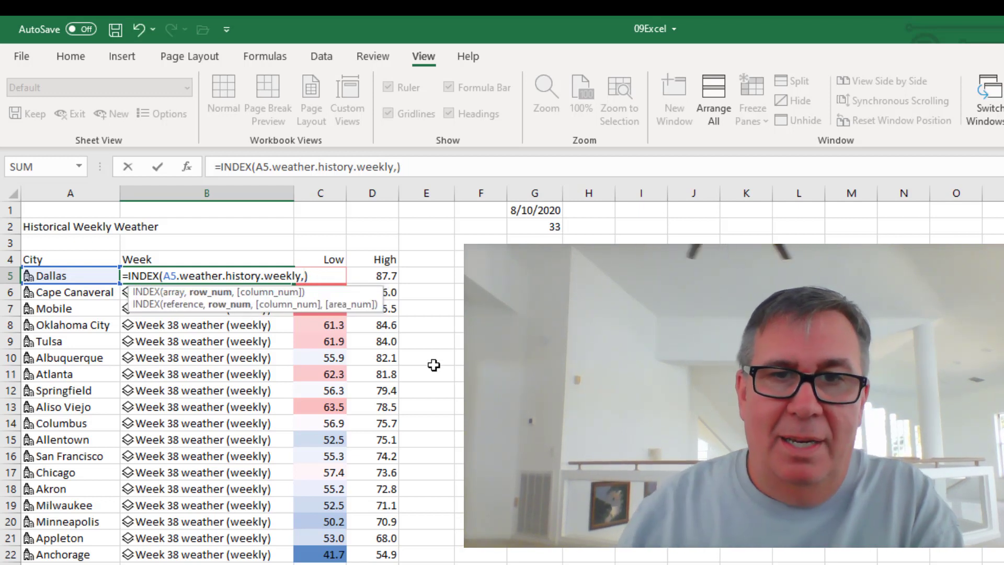
click(544, 226)
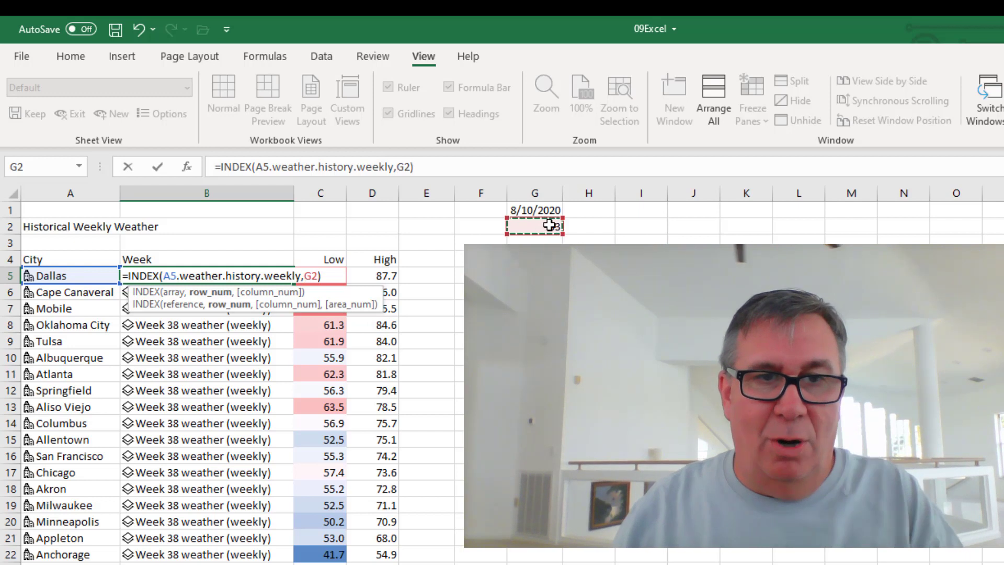
key(Return)
key(Up)
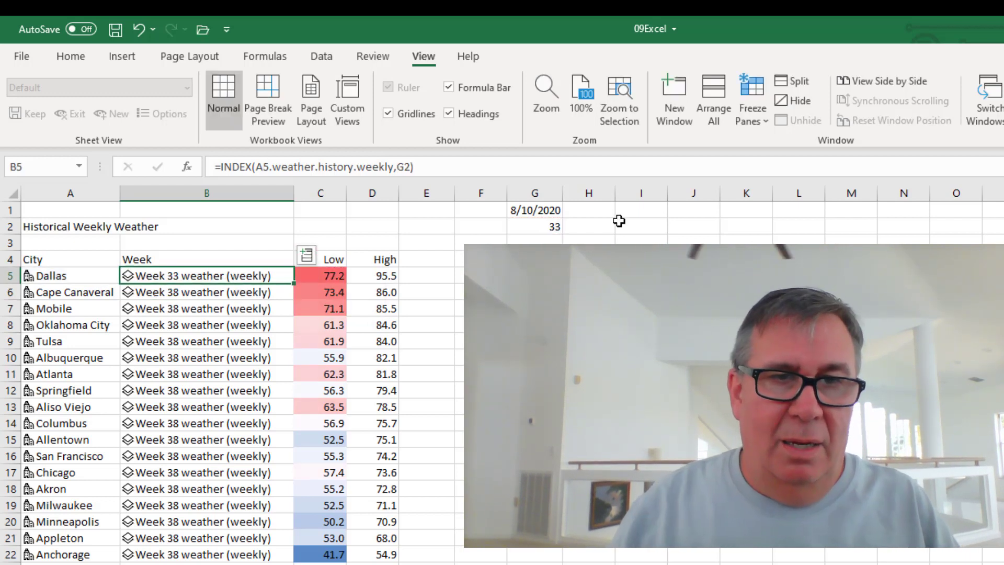
double_click(291, 288)
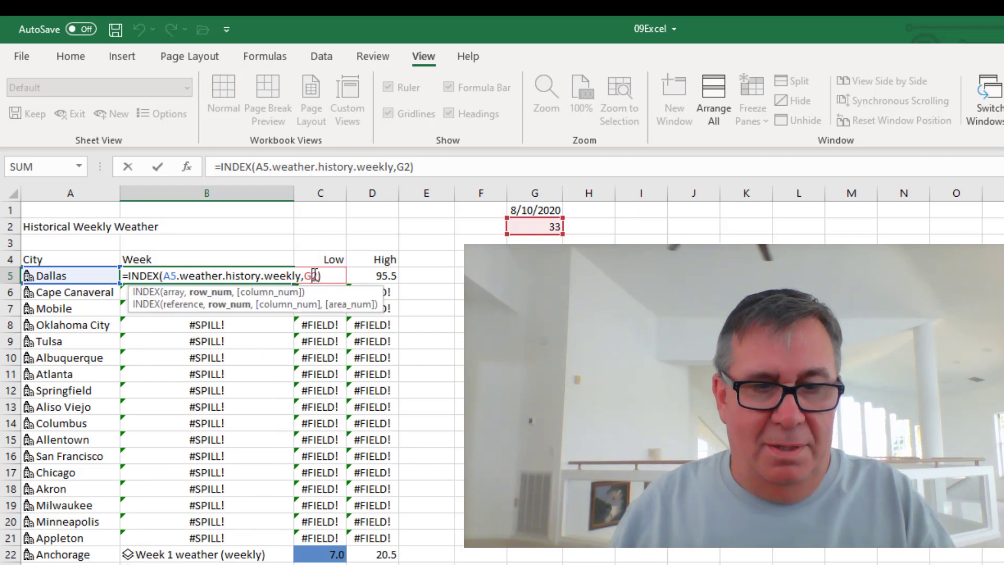
key(Escape)
text($G$)
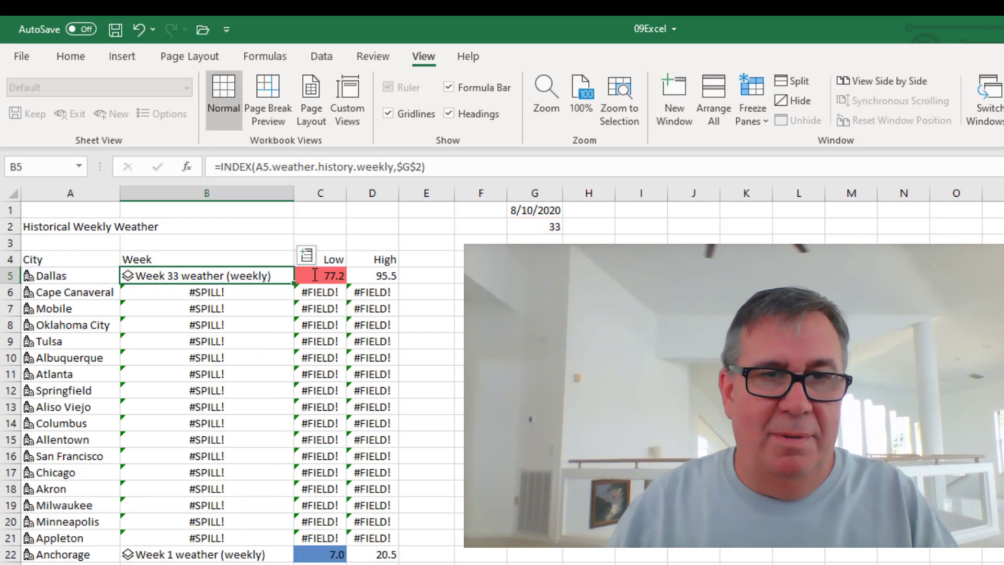
Fill the B5 lookup down to B22 so every city shows Week 33 weather
drag(293, 283, 259, 553)
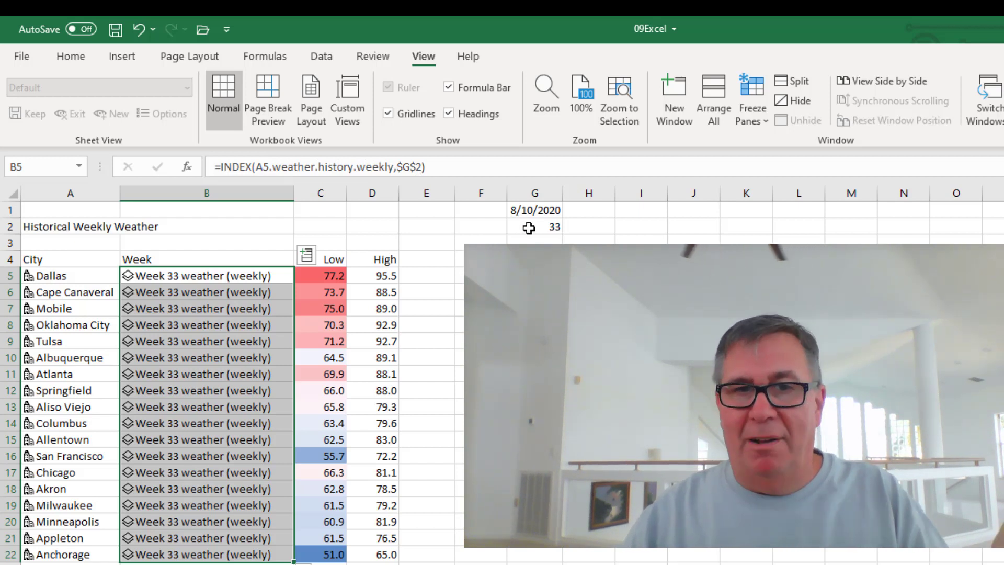
Change G2 to =ISOWEEKNUM(G1)+4 so the table shows Week 37 for every city
click(529, 228)
key(F2)
text(+)
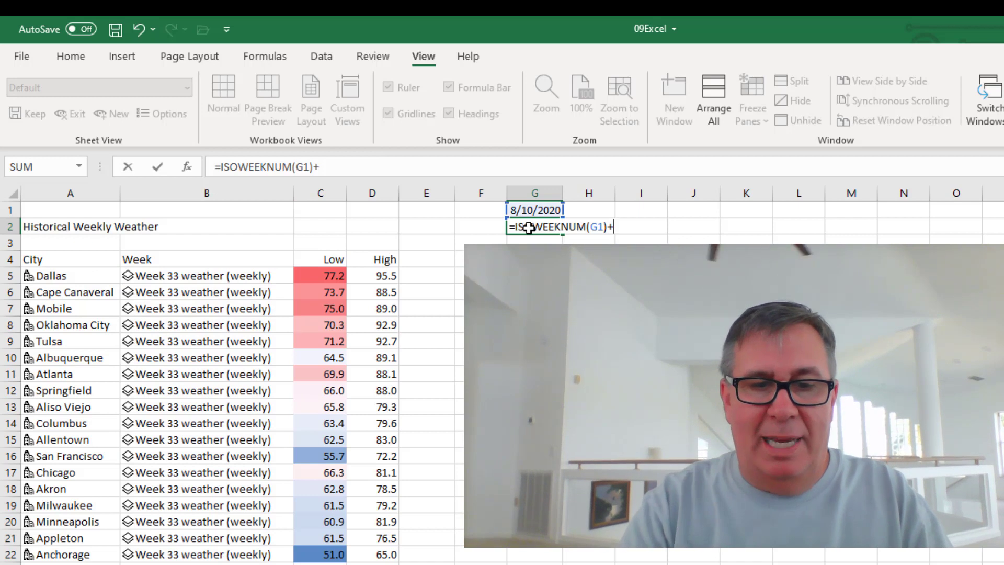
text(4)
key(Return)
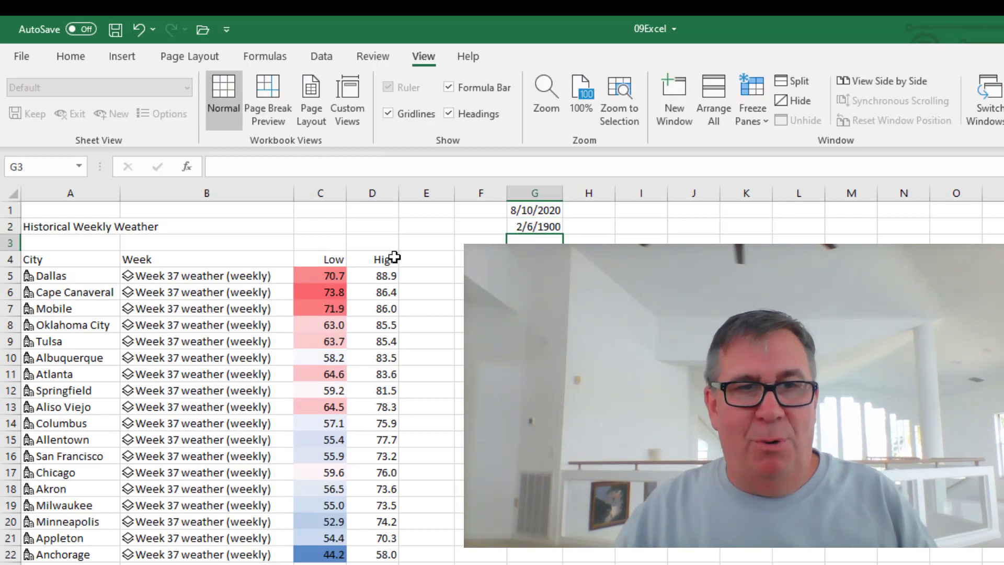